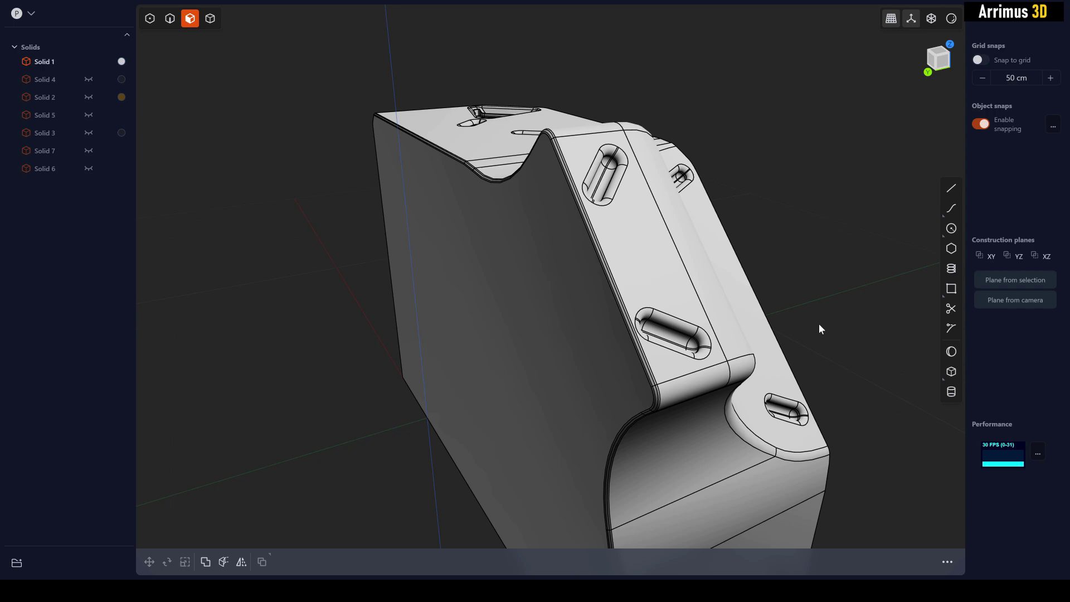
# Step: Duplicate the cab door frame's long narrow side face as a sheet and move the copy outward along the X axis
pyautogui.moveTo(838, 395); pyautogui.dragTo(724, 299, button='middle')
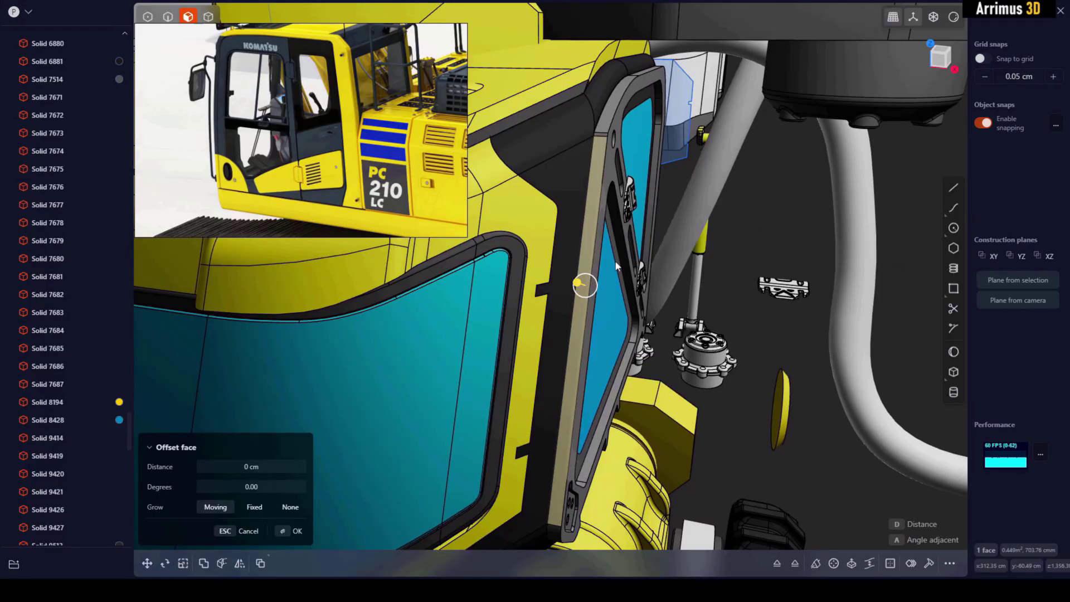
pyautogui.hotkey('shift', 'd')
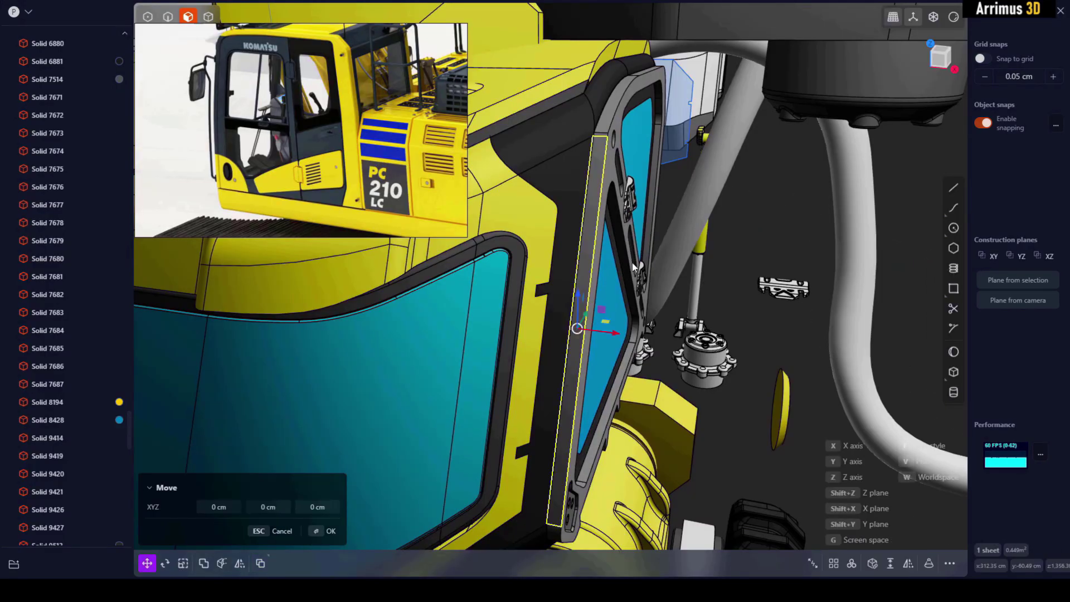
pyautogui.press('x')
pyautogui.click(655, 278)
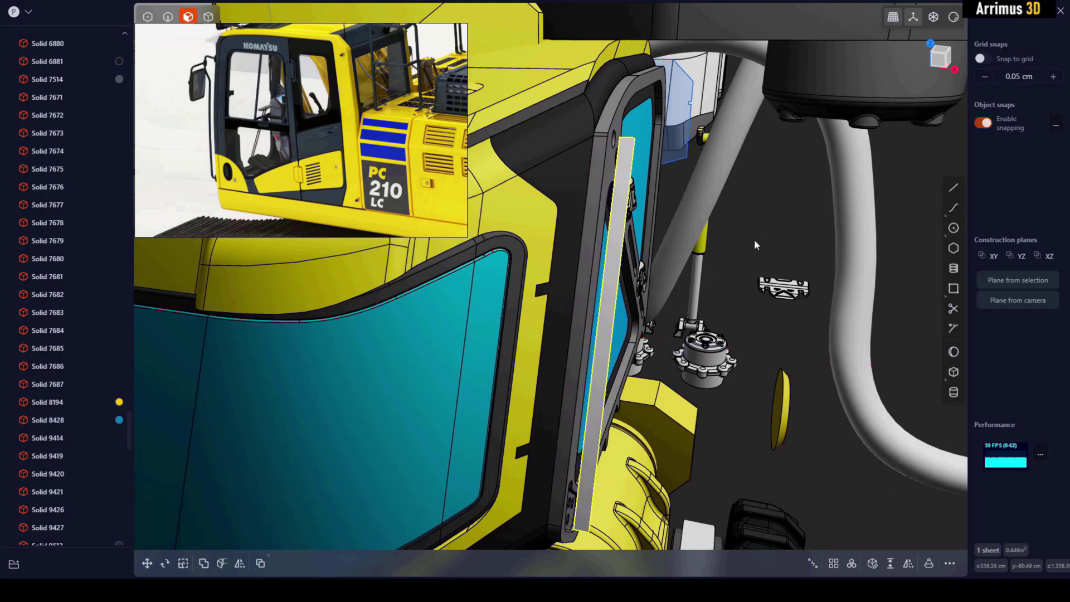
pyautogui.moveTo(754, 239); pyautogui.dragTo(624, 227, button='middle')
pyautogui.click(620, 212)
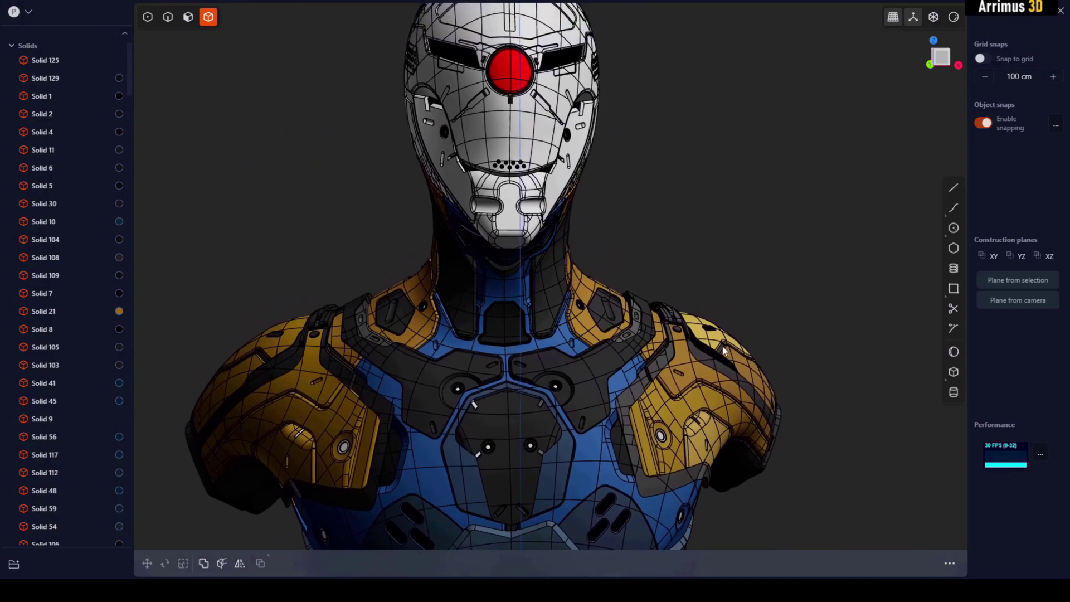
pyautogui.scroll(8, 536, 176)
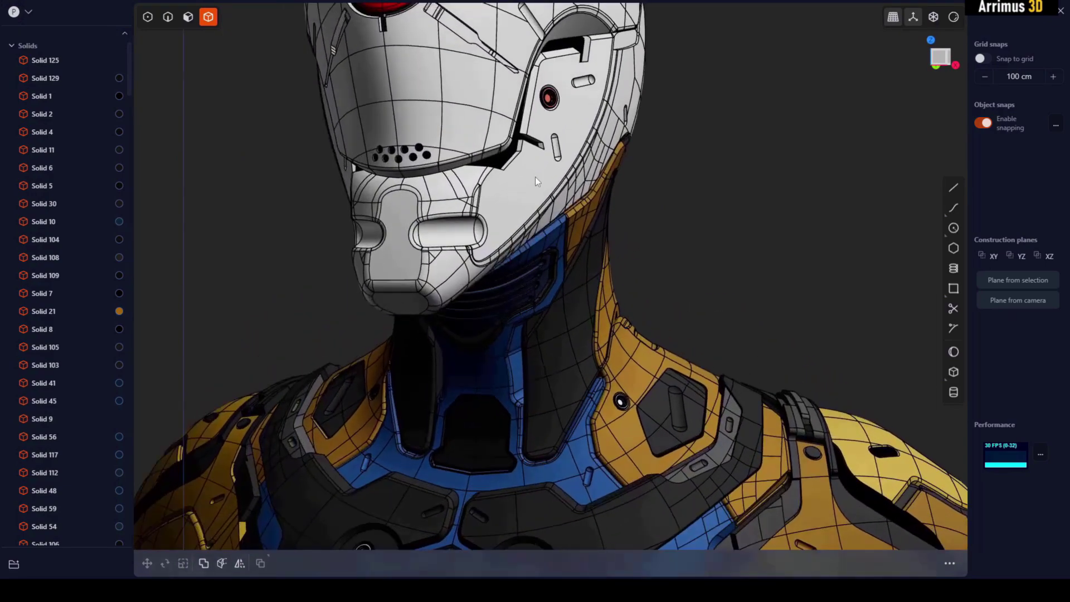
pyautogui.moveTo(535, 177); pyautogui.dragTo(538, 288, button='middle')
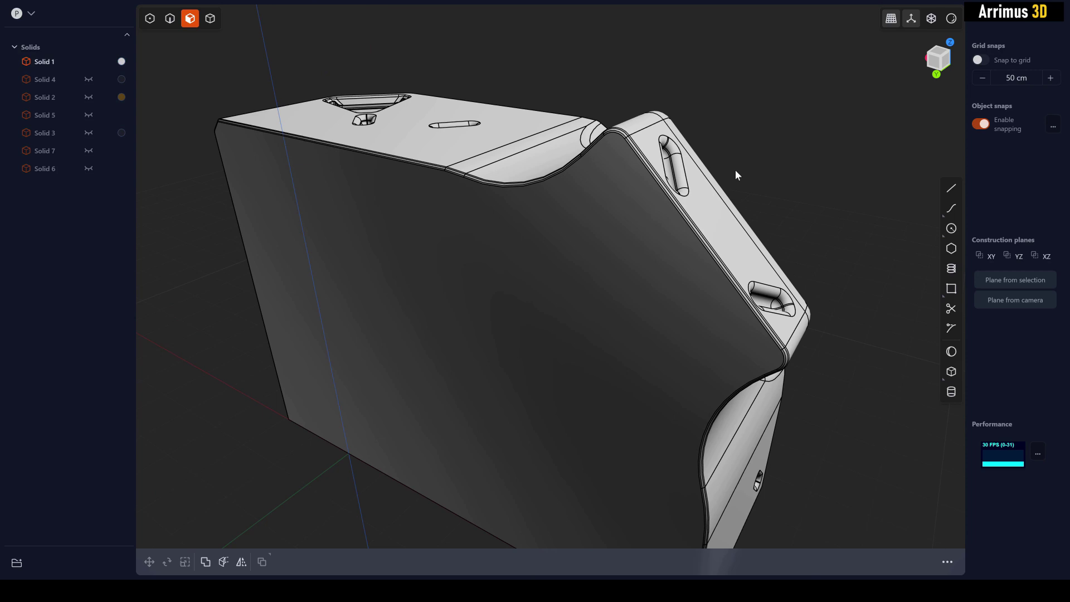
# Step: Cycle through the vertex, edge, face, body and all-types selection modes, finishing in face selection
pyautogui.press('1')
pyautogui.press('2')
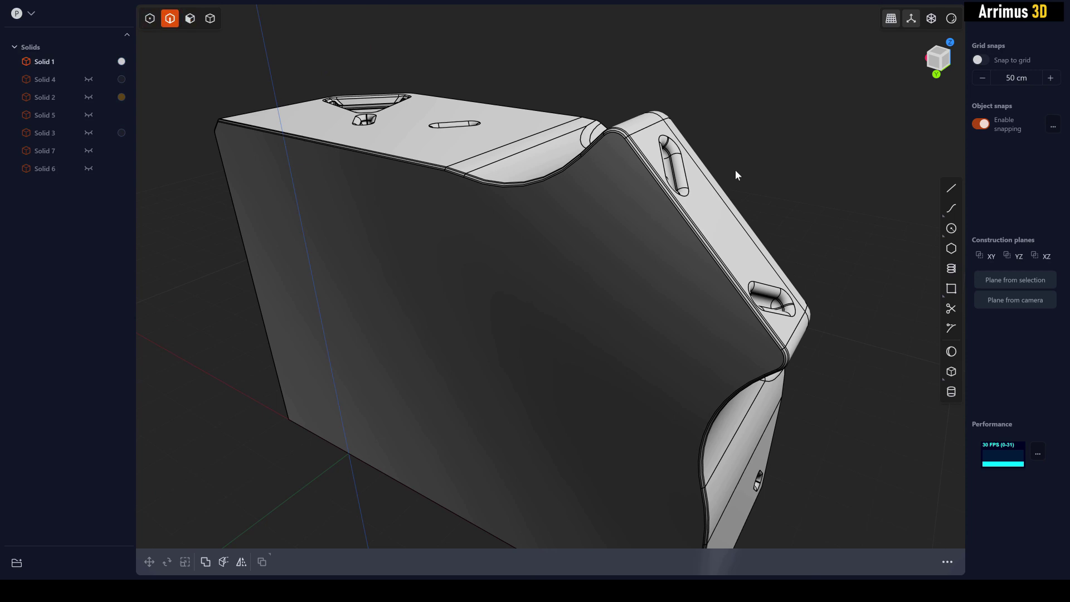
pyautogui.press('3')
pyautogui.press('4')
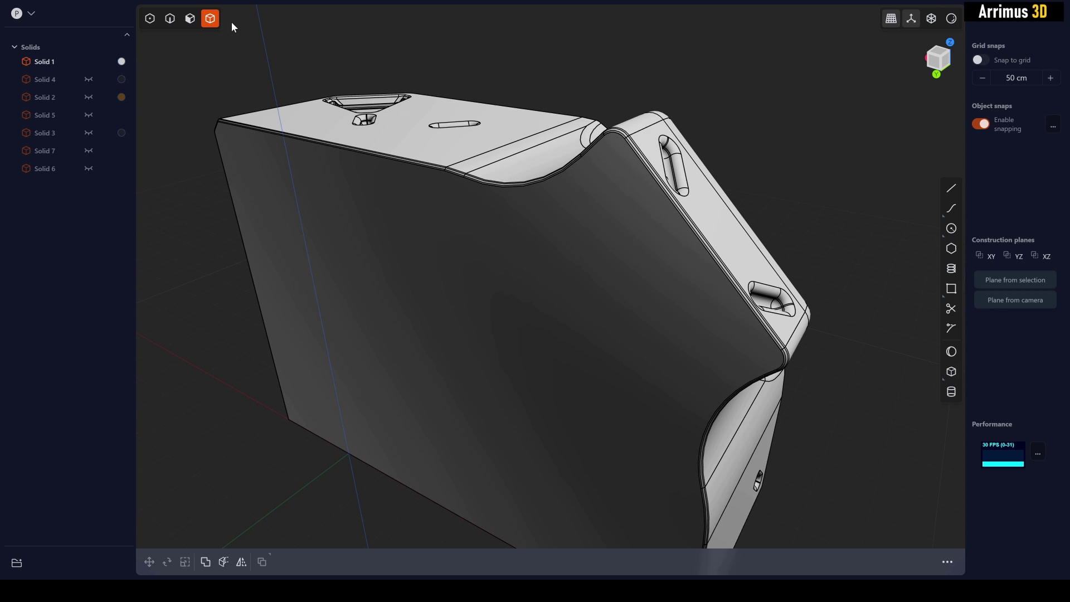
pyautogui.press('5')
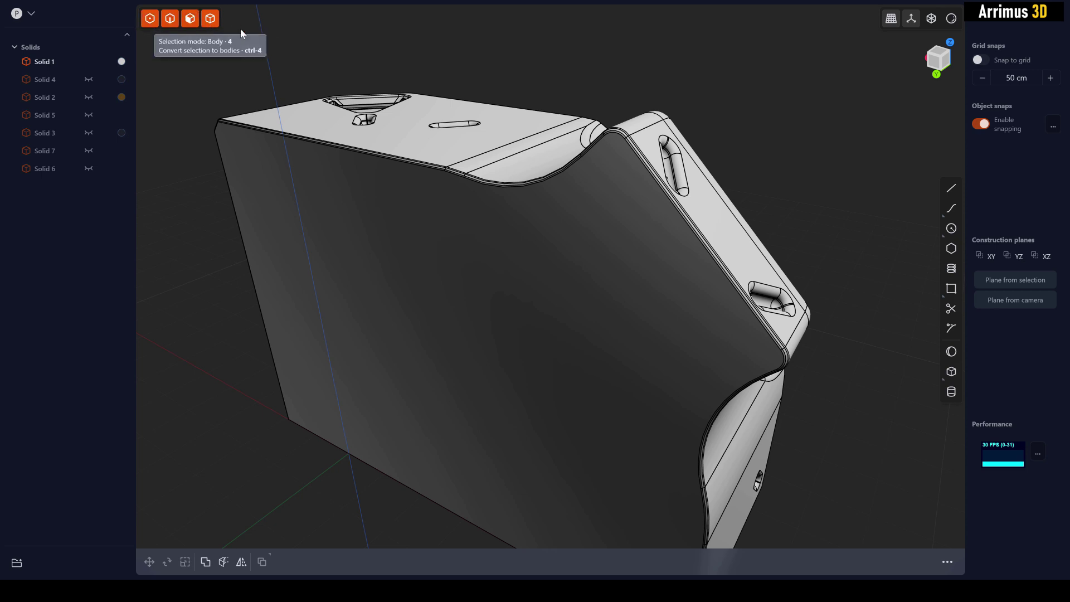
pyautogui.click(190, 20)
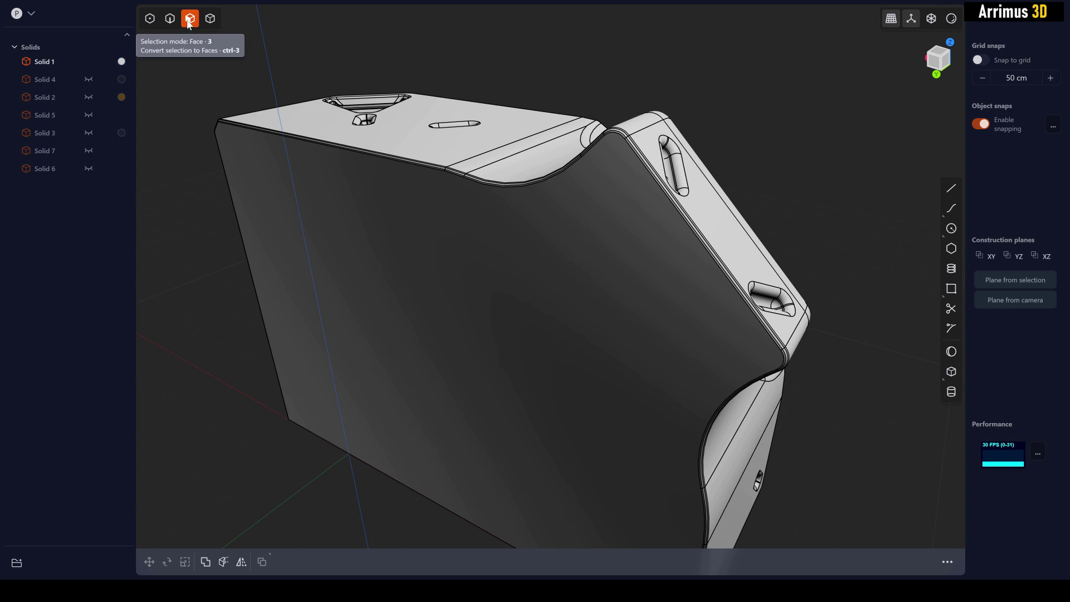
# Step: Offset the outline of the block's large flat side face inward by about 45.7 cm
pyautogui.moveTo(468, 278); pyautogui.dragTo(555, 244, button='middle')
pyautogui.scroll(-3, 847, 232)
pyautogui.click(714, 219)
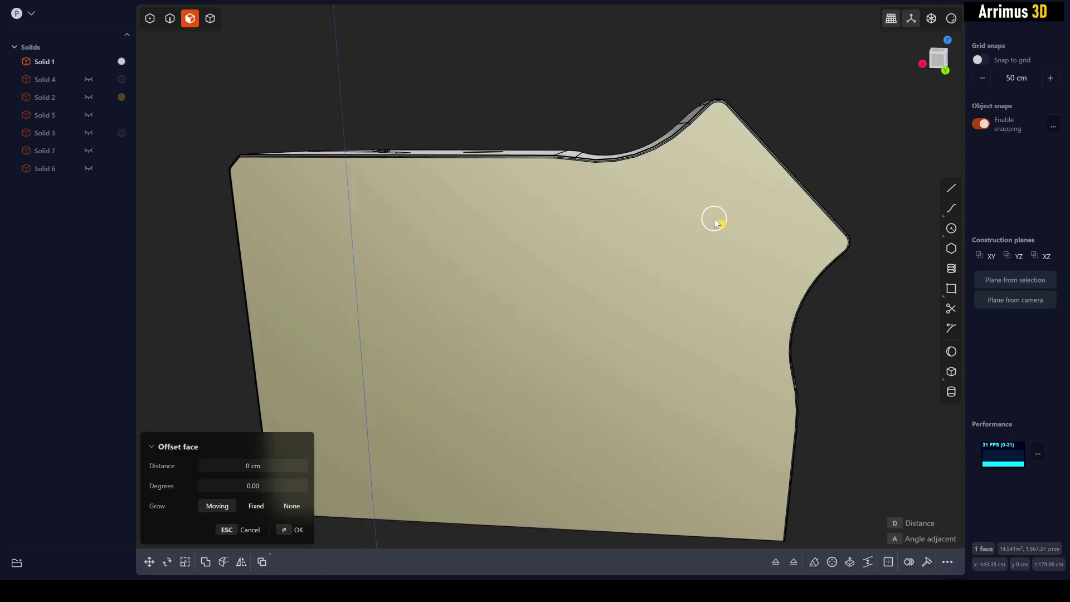
pyautogui.moveTo(714, 219); pyautogui.dragTo(702, 240, button='middle')
pyautogui.press('o')
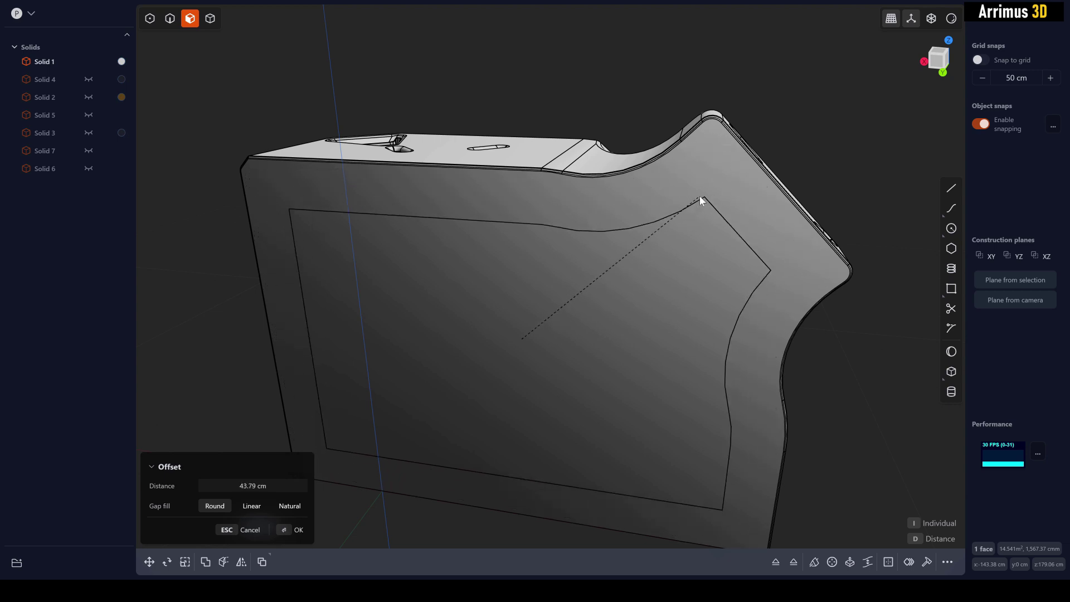
pyautogui.click(703, 197)
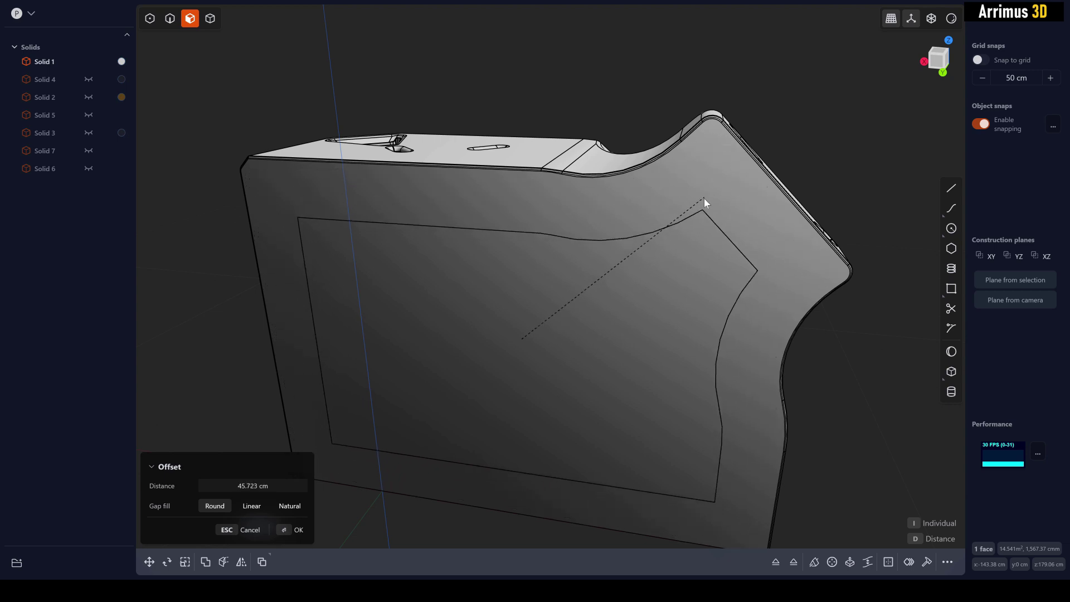
pyautogui.moveTo(848, 146); pyautogui.dragTo(702, 207, button='middle')
# Step: Try pushing the inset face about 218 cm into the block with Offset Face, and undo the cut
pyautogui.click(672, 247)
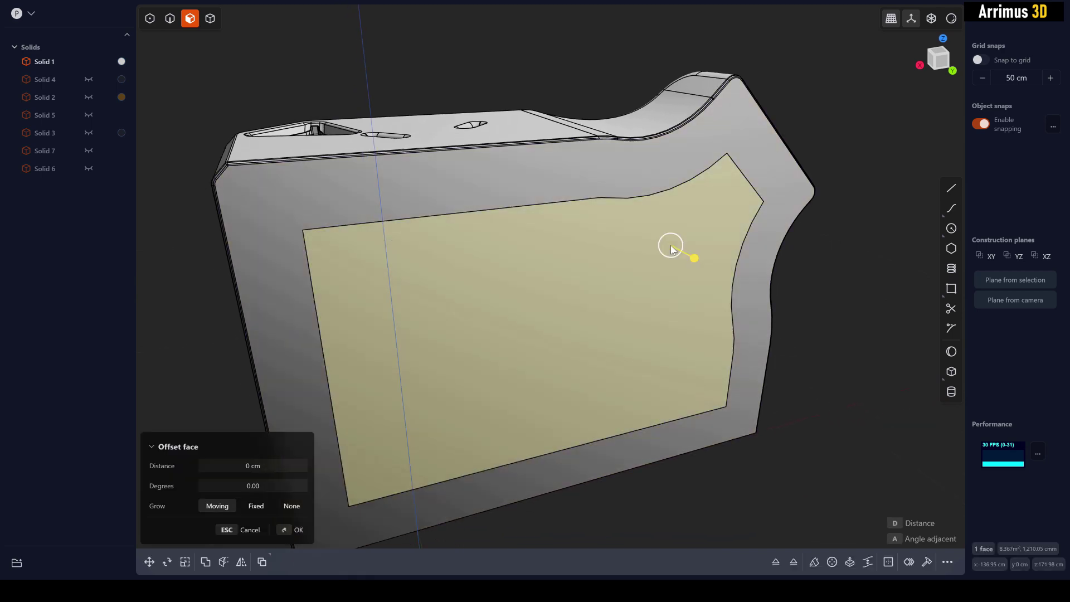
pyautogui.moveTo(672, 247); pyautogui.dragTo(720, 269, button='middle')
pyautogui.press('d')
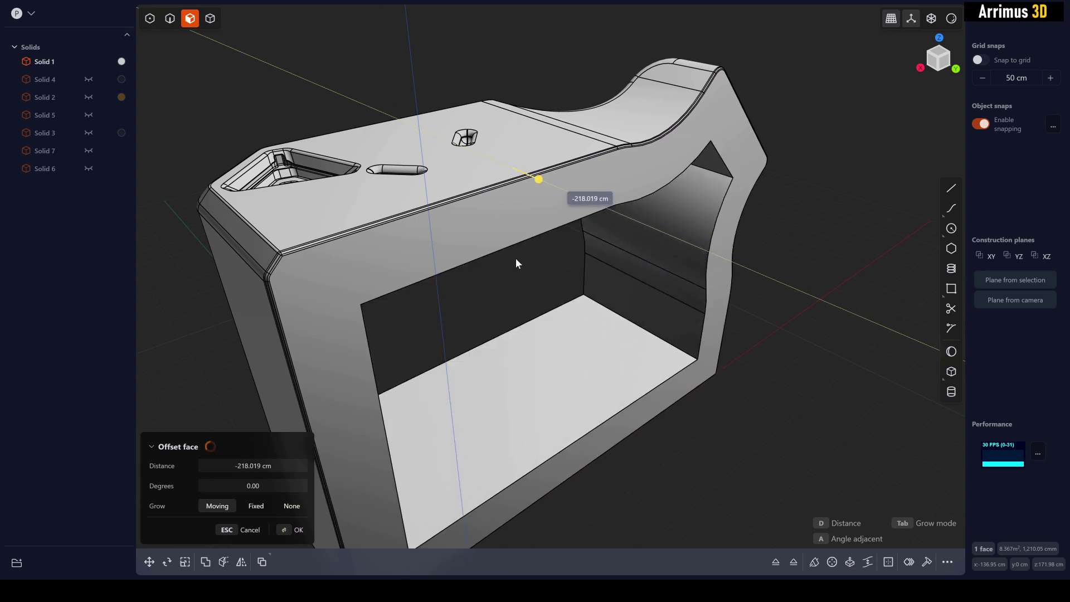
pyautogui.click(516, 259)
pyautogui.moveTo(566, 263); pyautogui.dragTo(496, 245, button='middle')
pyautogui.hotkey('ctrl', 'z')
pyautogui.press('Escape')
# Step: Push the inset face about 54 cm into the block to form a shallow pocket
pyautogui.moveTo(753, 270); pyautogui.dragTo(674, 263, button='middle')
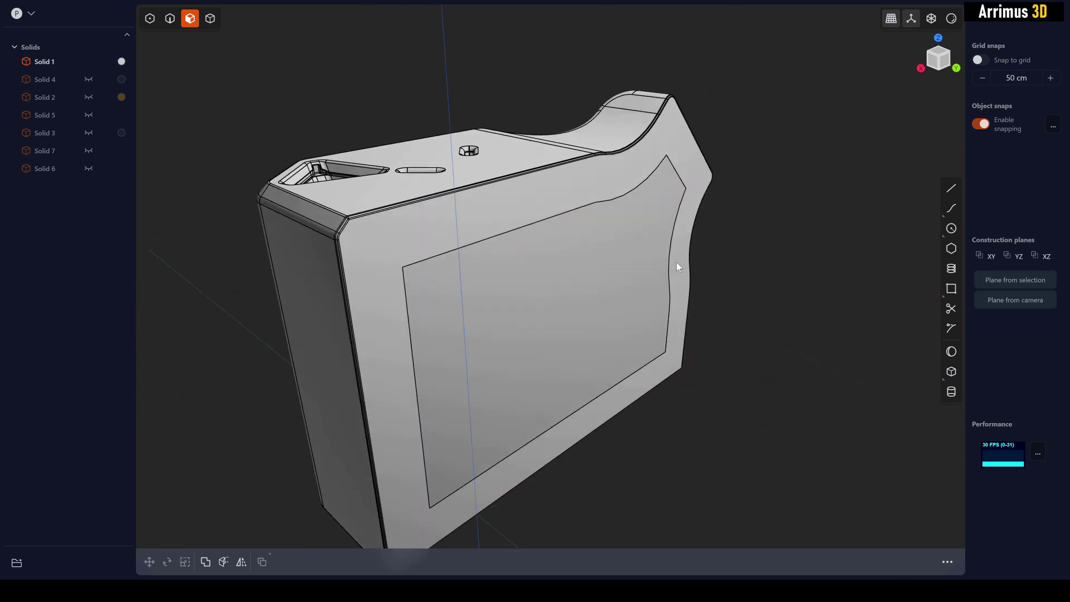
pyautogui.moveTo(677, 266); pyautogui.dragTo(419, 417, button='middle')
pyautogui.click(580, 247)
pyautogui.press('o')
# Step: Fillet the two sharp corner edges at the pocket's straight end, away from the wavy wall
pyautogui.press('2')
pyautogui.click(439, 204)
pyautogui.keyDown('shift'); pyautogui.click(470, 441); pyautogui.keyUp('shift')
pyautogui.scroll(-2, 471, 441)
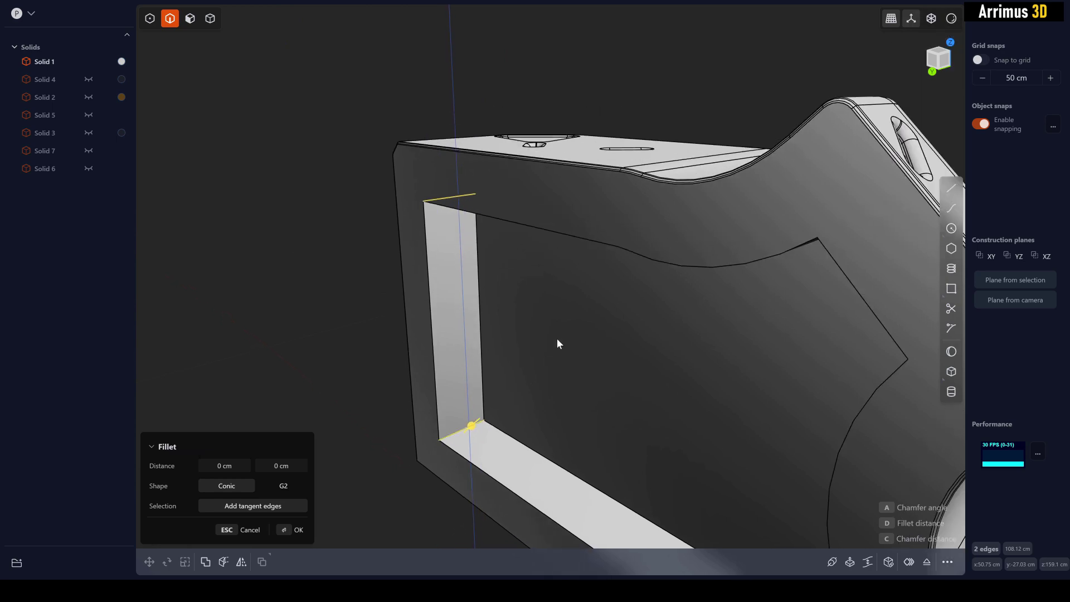
pyautogui.press('d')
pyautogui.click(563, 329)
pyautogui.rightClick(563, 329)
# Step: Try deleting the curved face and the short blend face of the pocket's wavy end wall, and undo the deletion
pyautogui.moveTo(743, 316); pyautogui.dragTo(695, 287, button='middle')
pyautogui.press('3')
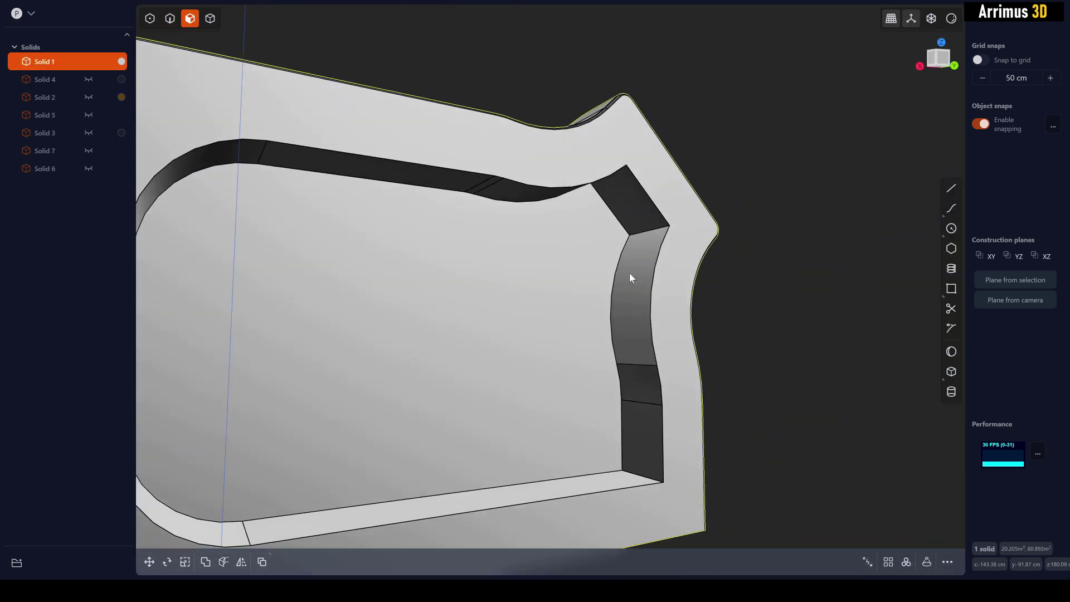
pyautogui.click(633, 277)
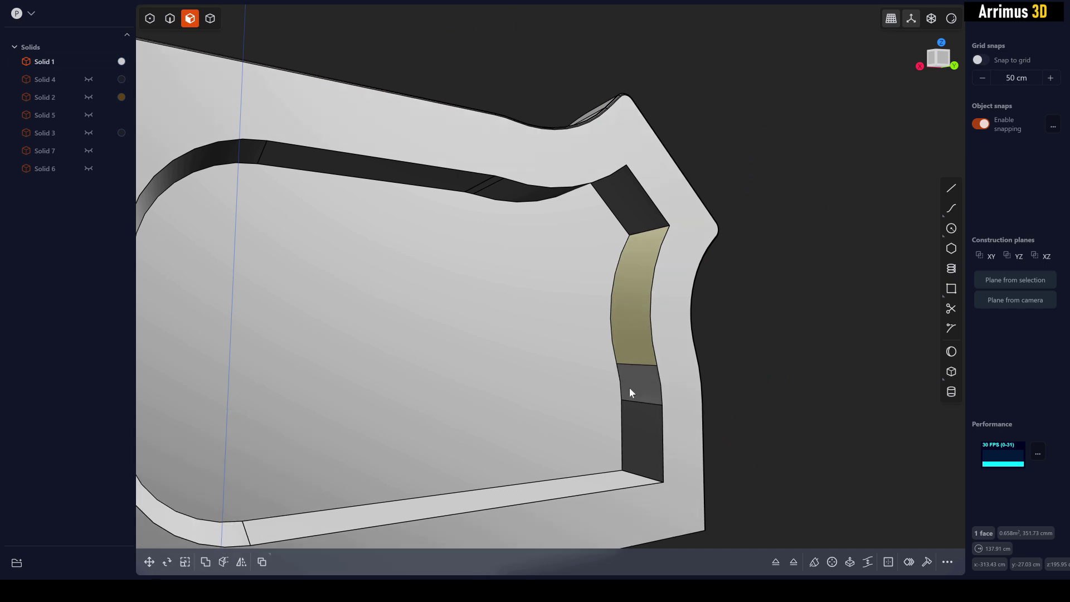
pyautogui.click(630, 386)
pyautogui.press('Delete')
pyautogui.click(636, 329)
pyautogui.press('Delete')
pyautogui.moveTo(641, 320); pyautogui.dragTo(626, 270, button='middle')
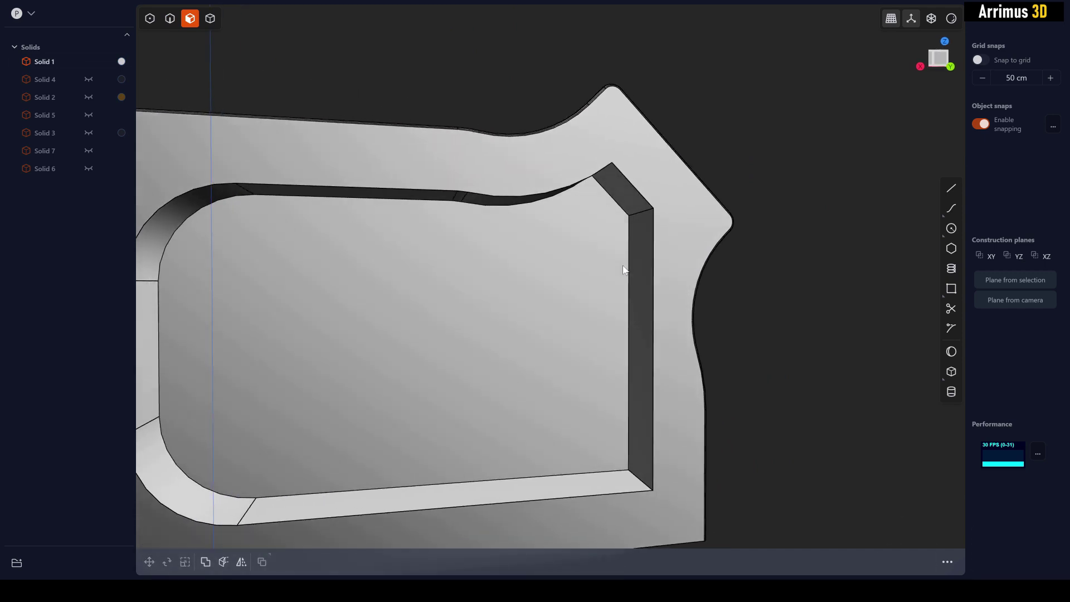
pyautogui.hotkey('ctrl', 'z')
pyautogui.press('Escape')
pyautogui.moveTo(694, 263); pyautogui.dragTo(649, 245, button='middle')
pyautogui.click(648, 243)
pyautogui.press('Escape')
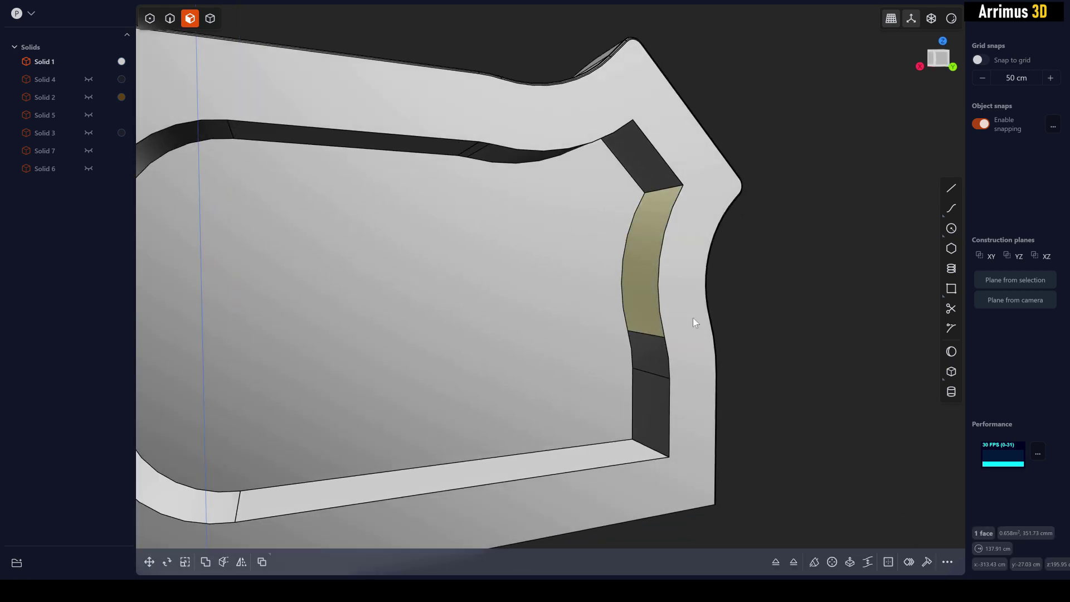
pyautogui.press('Escape')
pyautogui.click(644, 254)
pyautogui.press('Escape')
pyautogui.press('Escape')
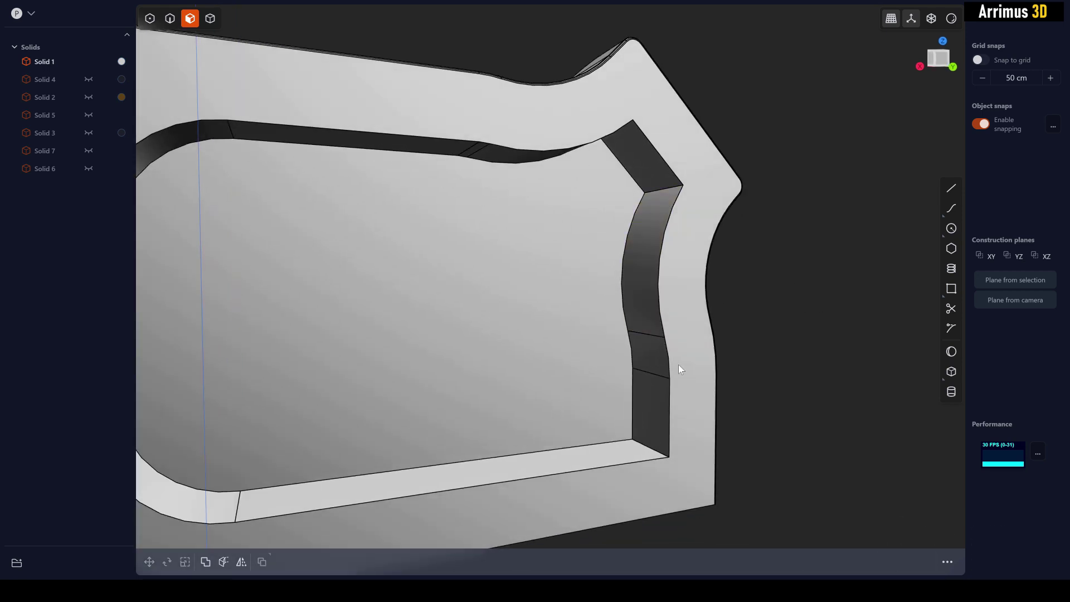
# Step: Delete the short blend face and the curved face of the pocket's wavy end wall to straighten it
pyautogui.click(630, 350)
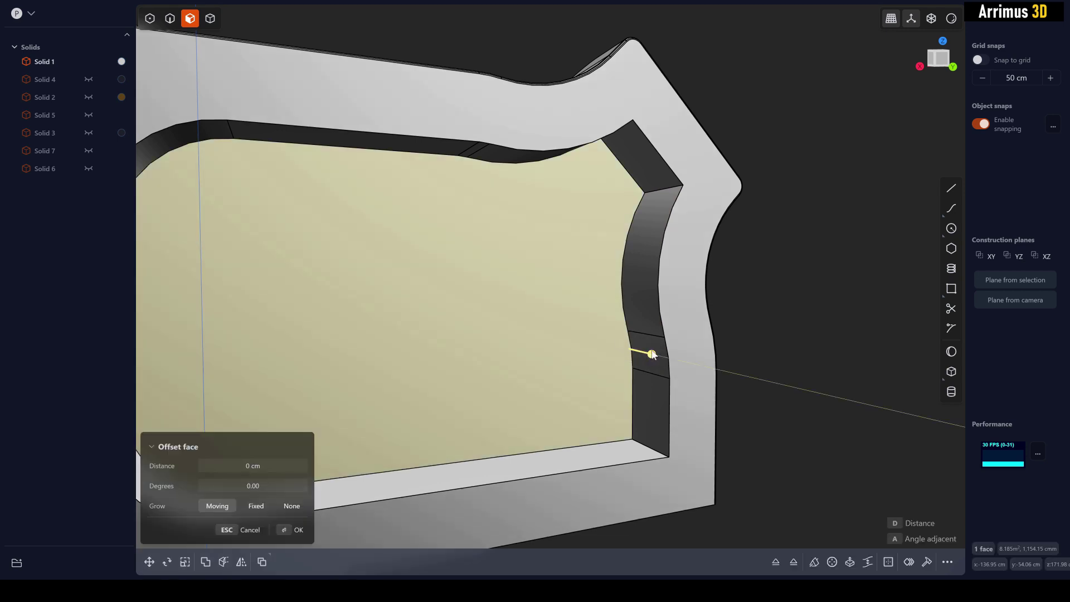
pyautogui.click(660, 343)
pyautogui.press('Delete')
pyautogui.click(652, 288)
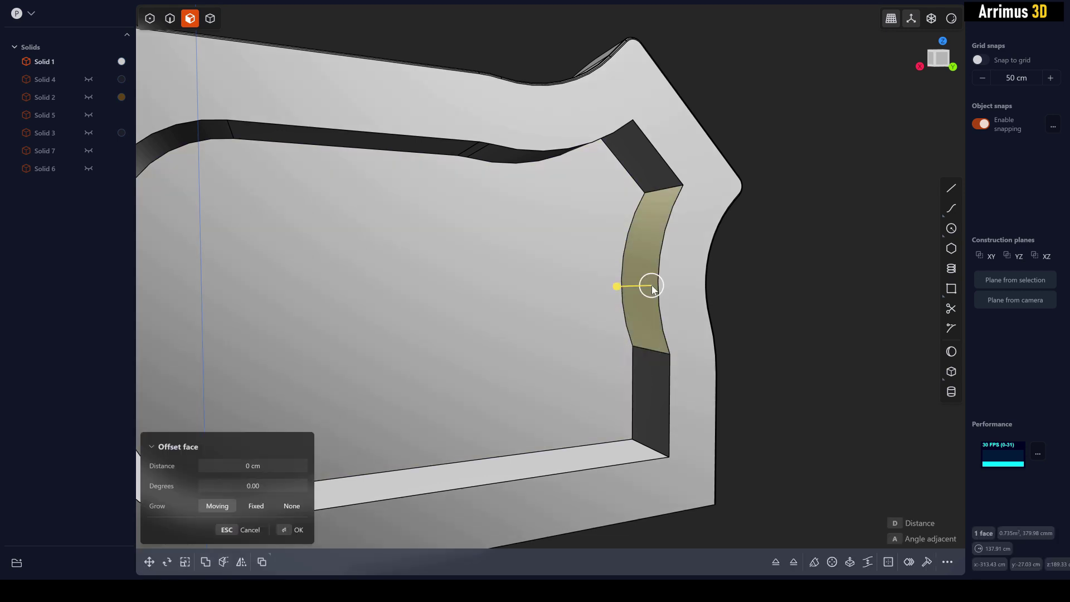
pyautogui.press('Delete')
# Step: Try deleting the narrow blend face beside the curved section of the pocket's upper wall, and undo it
pyautogui.moveTo(637, 204); pyautogui.dragTo(563, 160, button='middle')
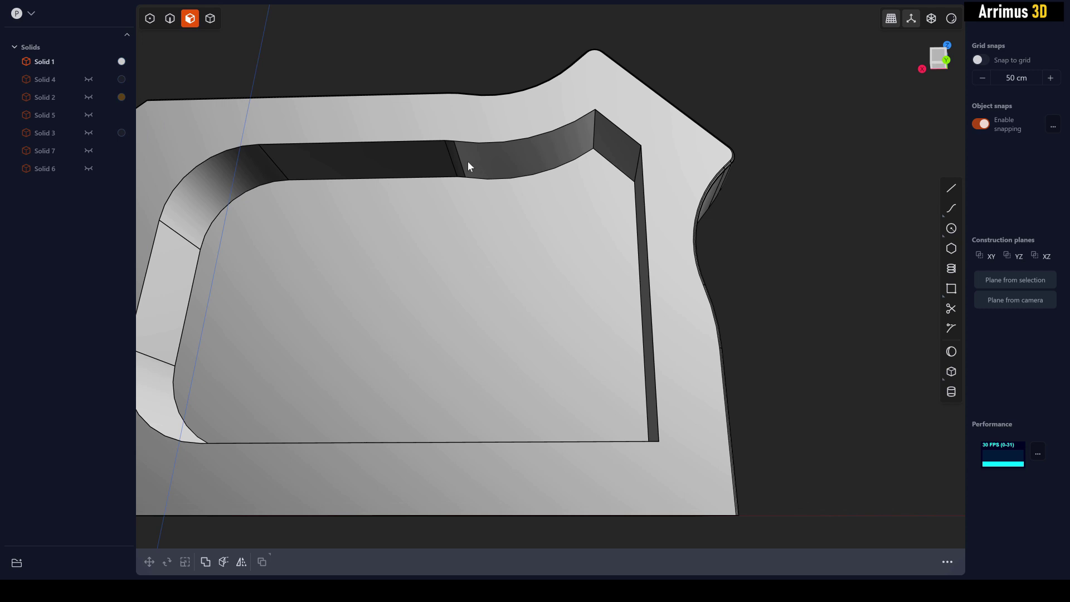
pyautogui.click(486, 160)
pyautogui.keyDown('shift'); pyautogui.moveTo(486, 160); pyautogui.dragTo(539, 192, button='middle'); pyautogui.keyUp('shift')
pyautogui.scroll(2, 537, 192)
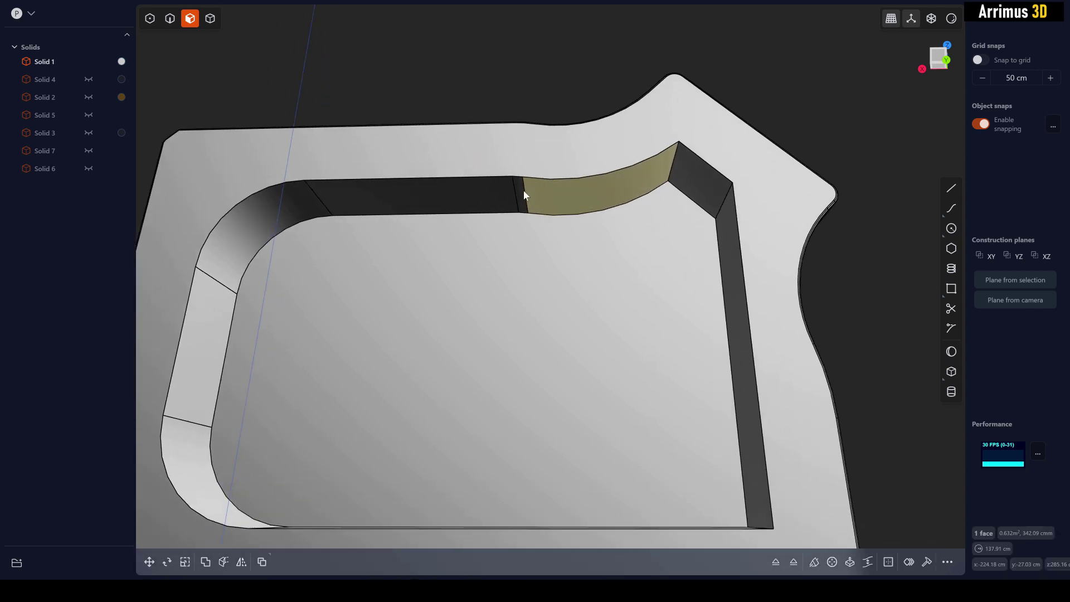
pyautogui.keyDown('shift'); pyautogui.click(523, 190); pyautogui.keyUp('shift')
pyautogui.press('Delete')
pyautogui.hotkey('ctrl', 'z')
pyautogui.keyDown('ctrl'); pyautogui.click(589, 199); pyautogui.keyUp('ctrl')
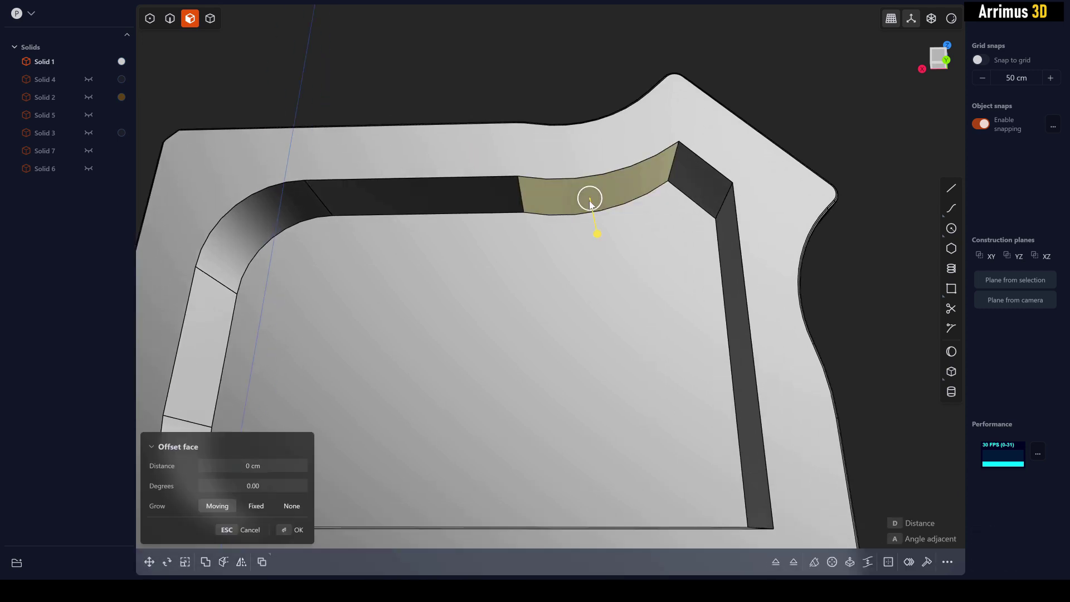
pyautogui.scroll(3, 520, 177)
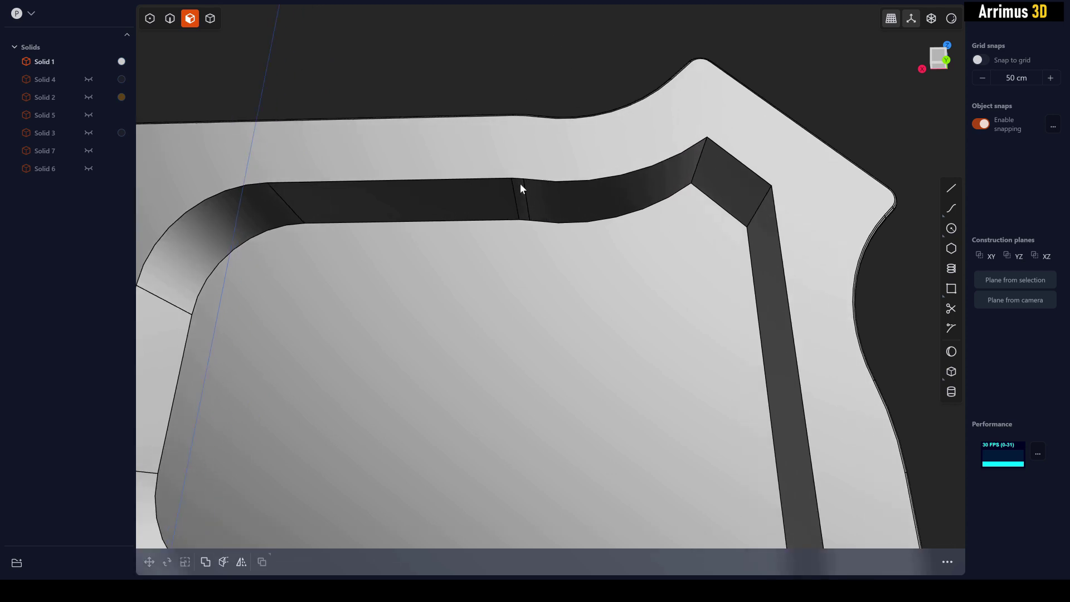
# Step: Delete the curved section, narrow blend face and slanted corner face from the pocket's upper wall to leave a square corner
pyautogui.click(575, 197)
pyautogui.press('Delete')
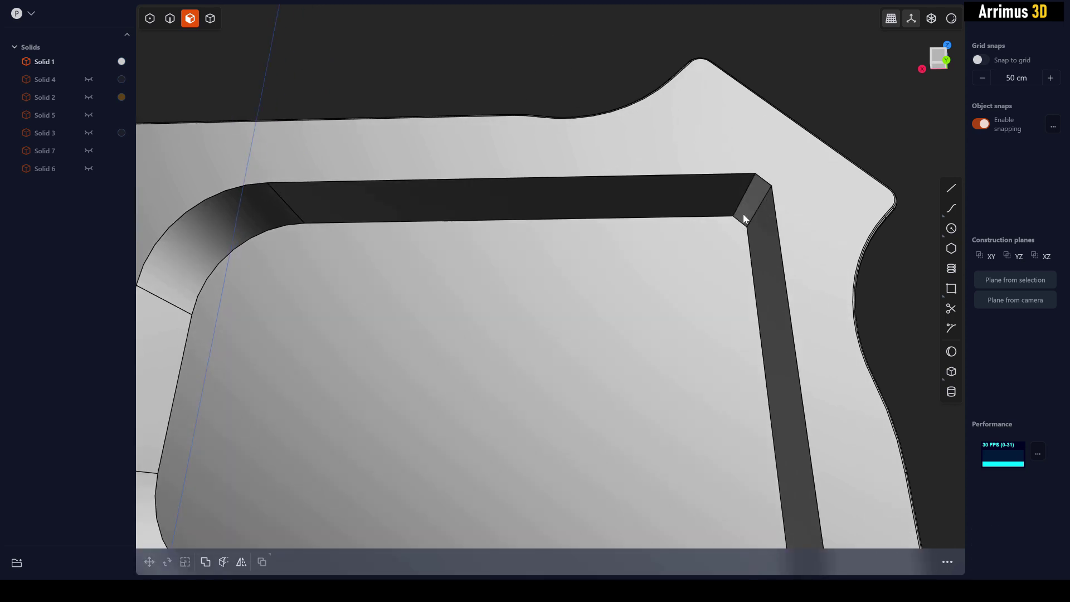
pyautogui.click(745, 211)
pyautogui.press('Delete')
# Step: Fillet the two remaining sharp corner edges at the straightened end of the pocket
pyautogui.moveTo(733, 246); pyautogui.dragTo(699, 172, button='middle')
pyautogui.press('2')
pyautogui.click(743, 462)
pyautogui.click(719, 161)
pyautogui.press('b')
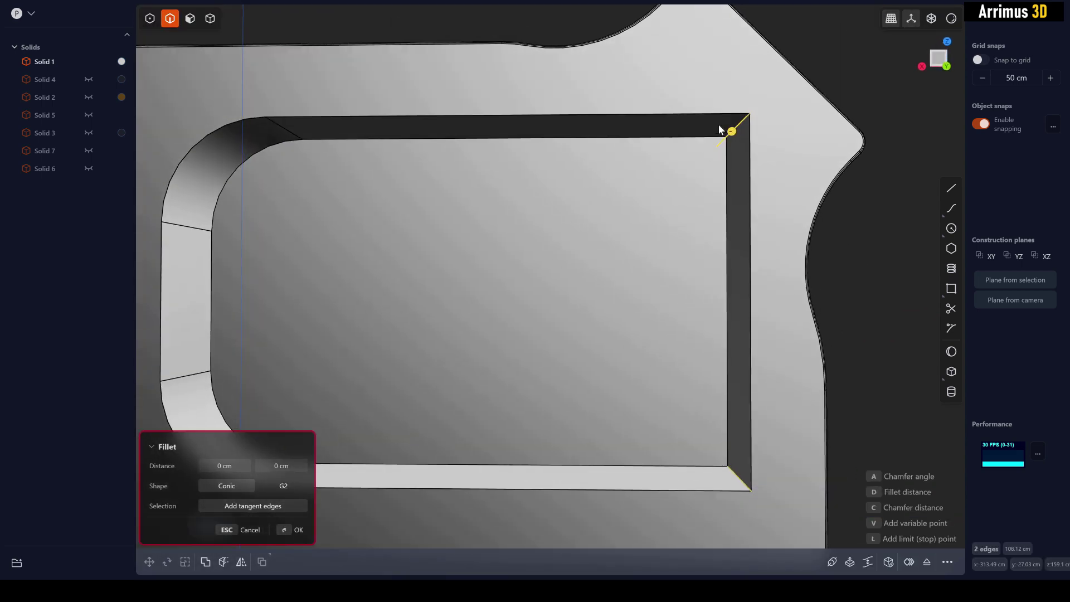
pyautogui.rightClick(759, 199)
# Step: Fillet the edge loop around the pocket's floor with a distance of about 16.3 cm
pyautogui.scroll(-3, 753, 203)
pyautogui.moveTo(750, 212); pyautogui.dragTo(728, 256, button='middle')
pyautogui.click(727, 252)
pyautogui.press('f')
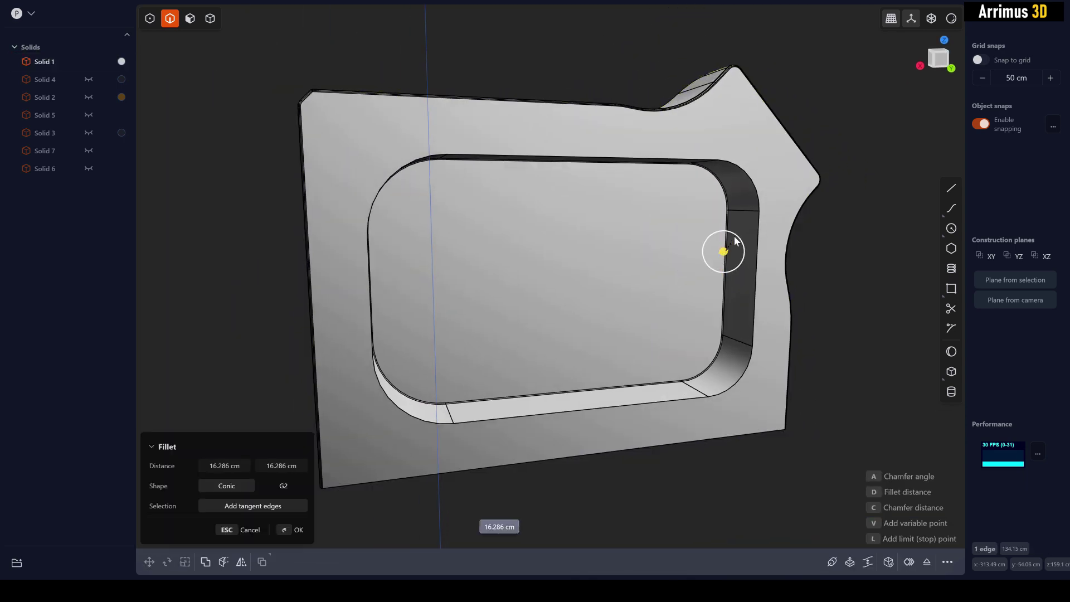
pyautogui.rightClick(734, 240)
# Step: Create a cylinder with a radius of about 129 cm and a height of about 191 cm beside the block
pyautogui.moveTo(802, 246); pyautogui.dragTo(621, 206, button='middle')
pyautogui.moveTo(621, 206); pyautogui.dragTo(638, 228, button='middle')
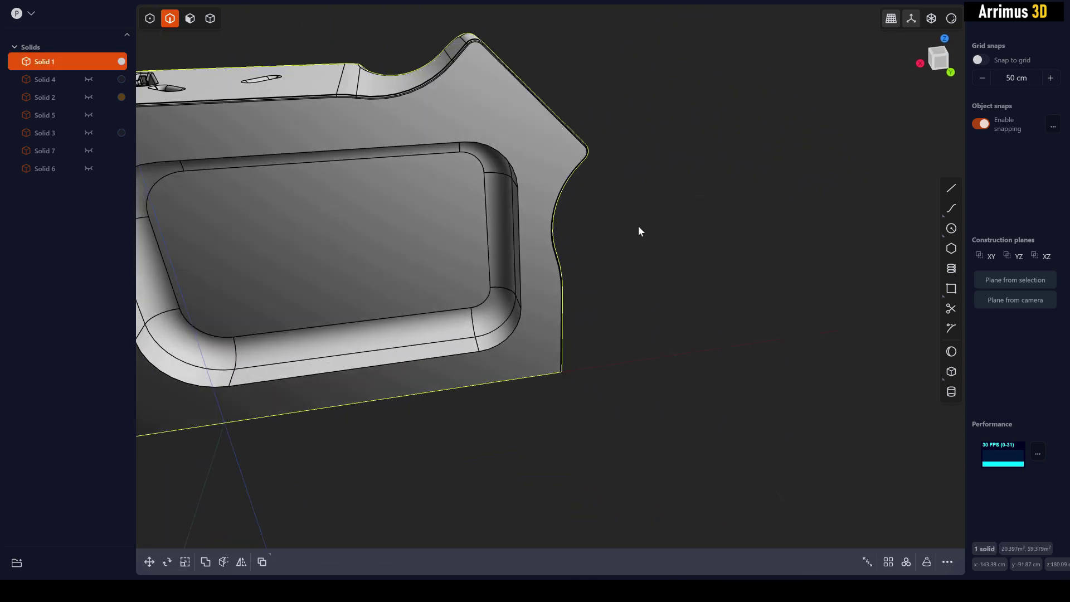
pyautogui.click(952, 391)
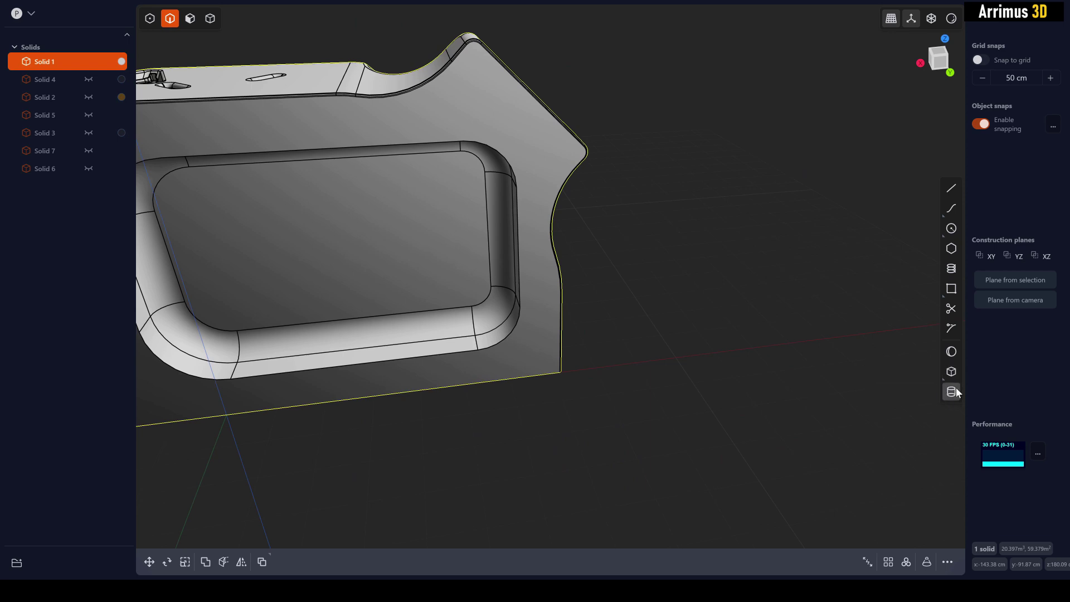
pyautogui.click(741, 401)
pyautogui.click(774, 342)
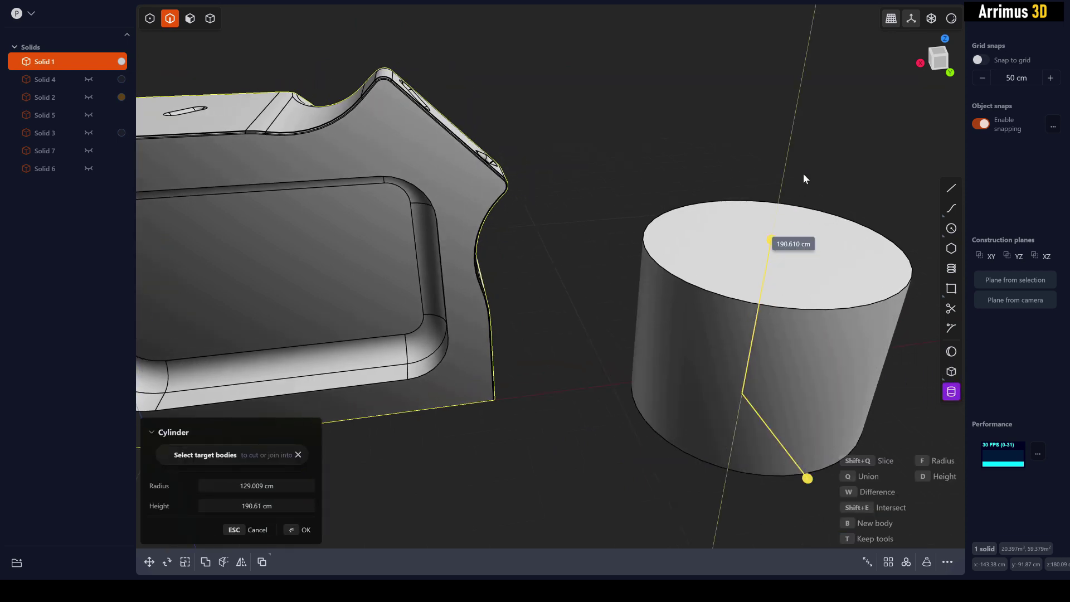
pyautogui.rightClick(830, 141)
# Step: Clear the current selection and switch to face selection mode
pyautogui.moveTo(830, 140); pyautogui.dragTo(719, 169, button='middle')
pyautogui.click(762, 225)
pyautogui.press('3')
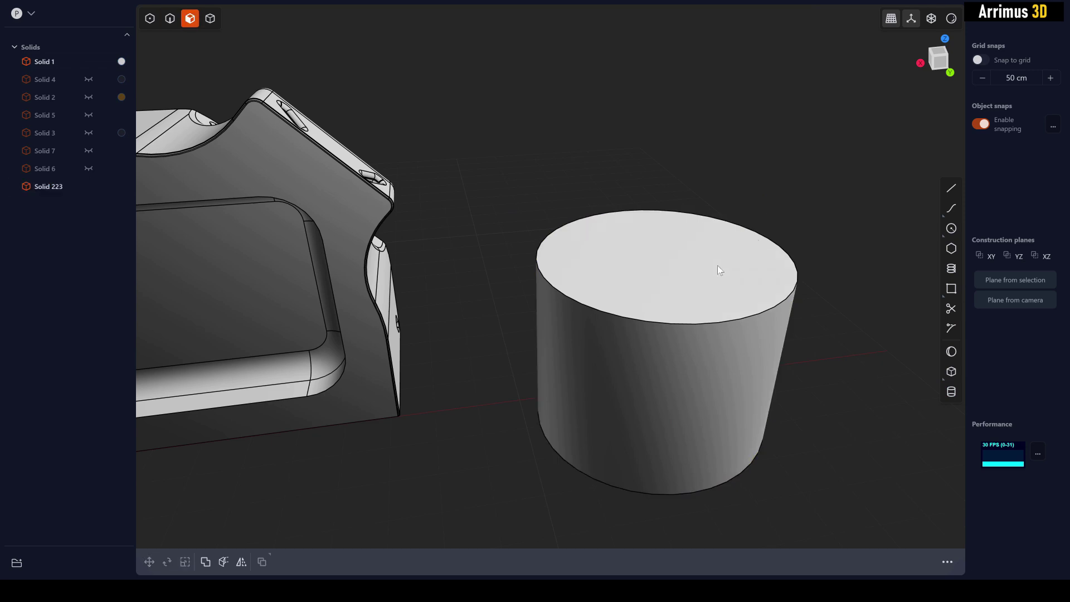
# Step: Offset the boundary of the cylinder's top face inward to imprint a concentric circle on it
pyautogui.click(720, 264)
pyautogui.press('o')
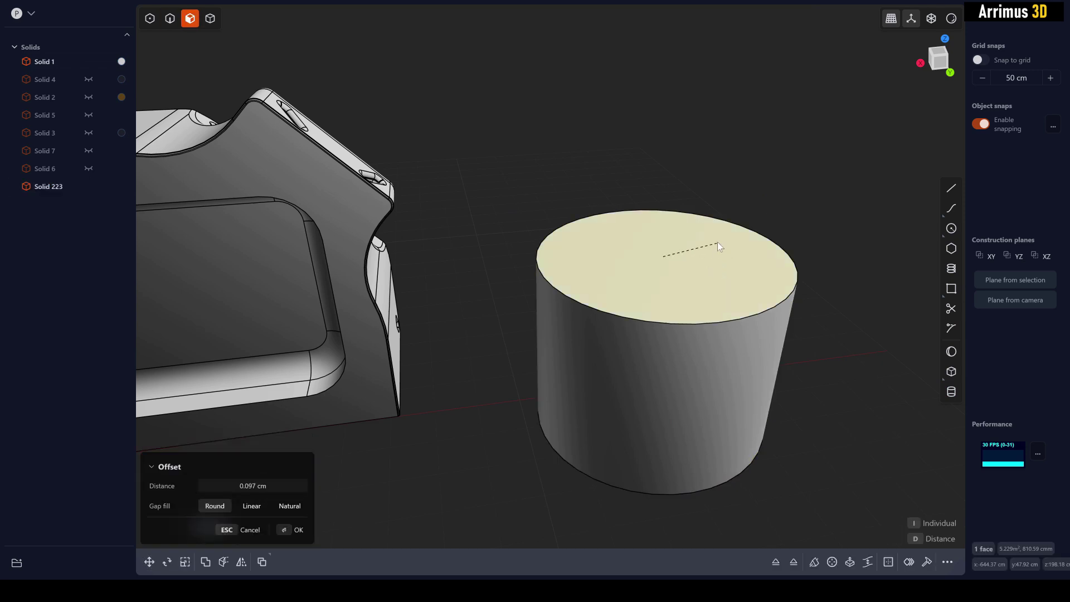
pyautogui.click(720, 221)
pyautogui.rightClick(837, 196)
pyautogui.moveTo(838, 197); pyautogui.dragTo(800, 209, button='middle')
pyautogui.scroll(2, 799, 218)
pyautogui.click(798, 226)
# Step: Lower the outer ring of the cylinder's top face and fillet the central boss's base edge by about 34.8 cm
pyautogui.click(737, 282)
pyautogui.moveTo(747, 221); pyautogui.dragTo(769, 236)
pyautogui.press('Escape')
pyautogui.click(794, 221)
pyautogui.moveTo(724, 276); pyautogui.dragTo(741, 265, button='middle')
pyautogui.click(742, 265)
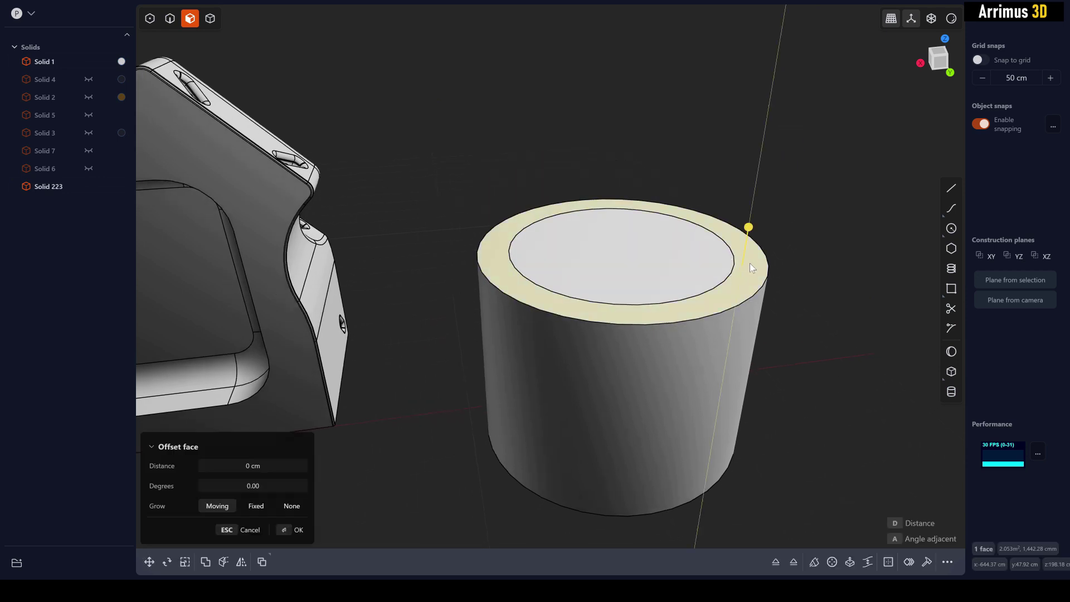
pyautogui.press('Escape')
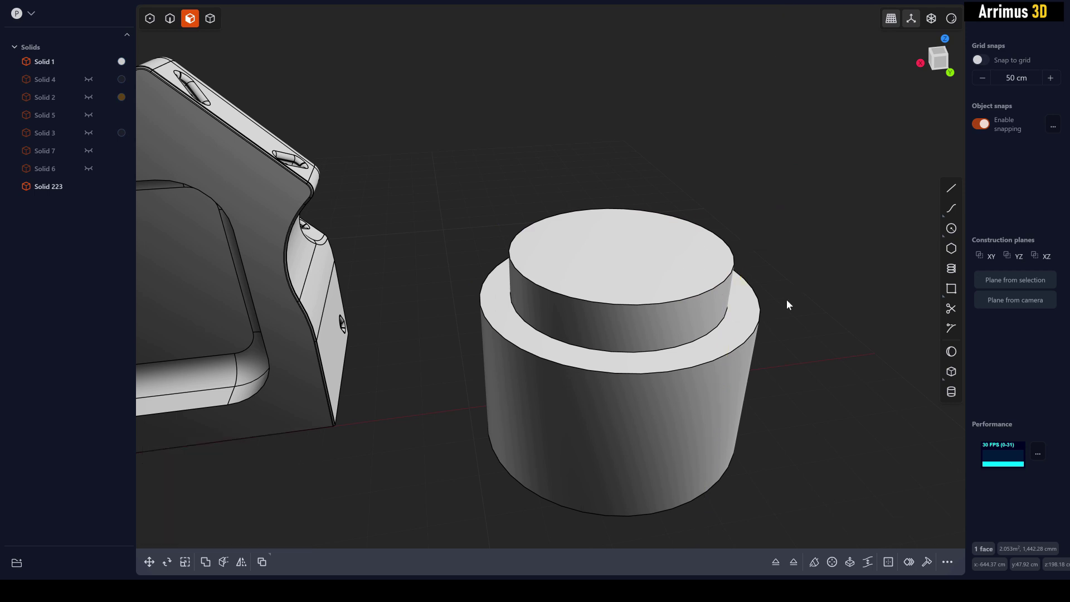
pyautogui.click(706, 334)
pyautogui.press('f')
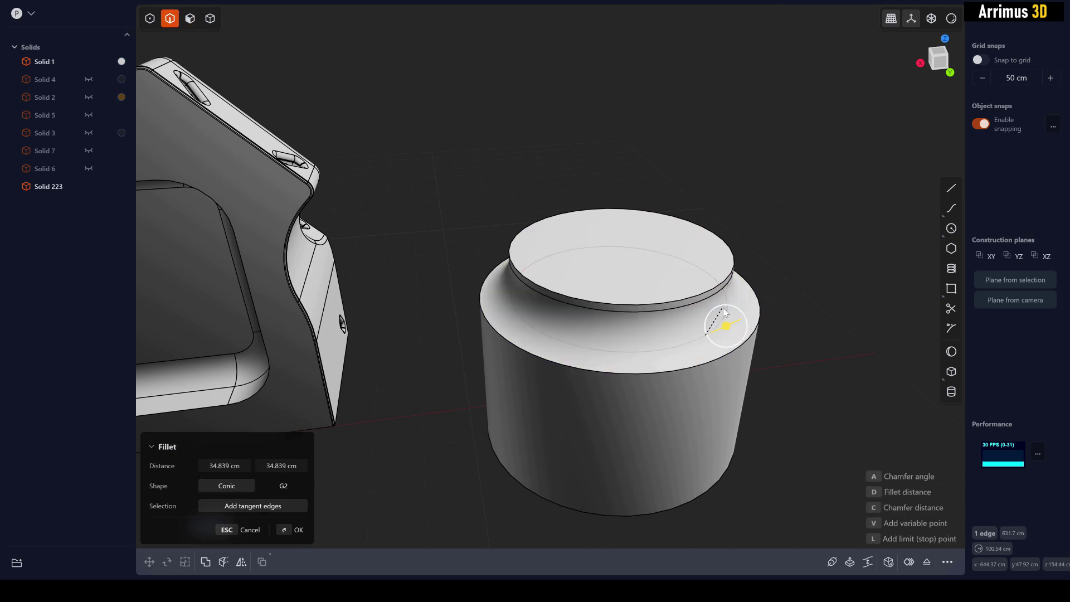
# Step: Push the inner circular face down through the whole cylinder to hollow it into an open tube
pyautogui.press('Escape')
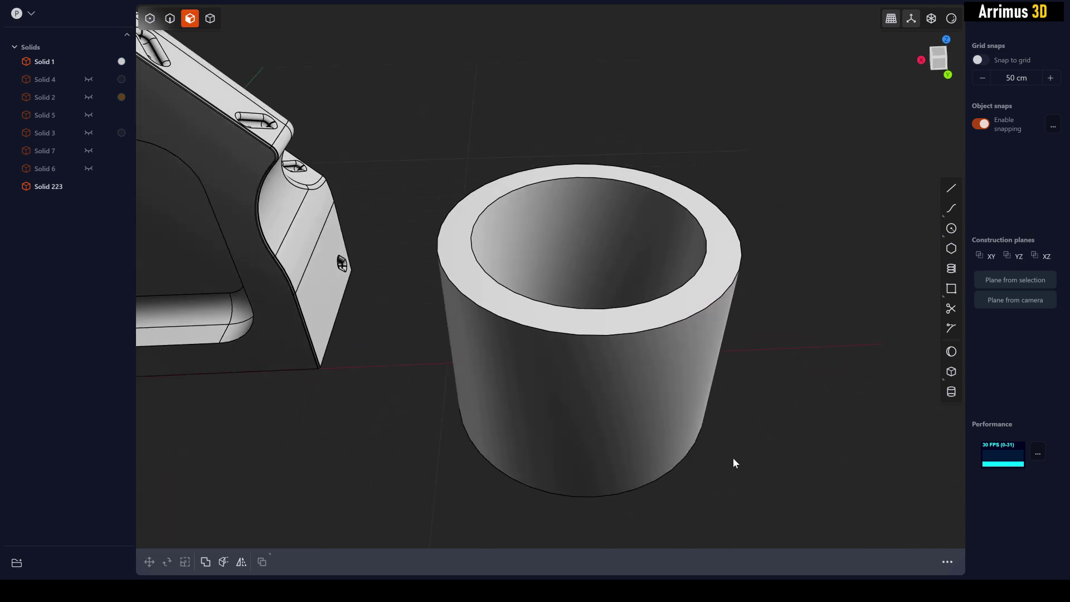
pyautogui.moveTo(734, 457); pyautogui.dragTo(723, 456, button='middle')
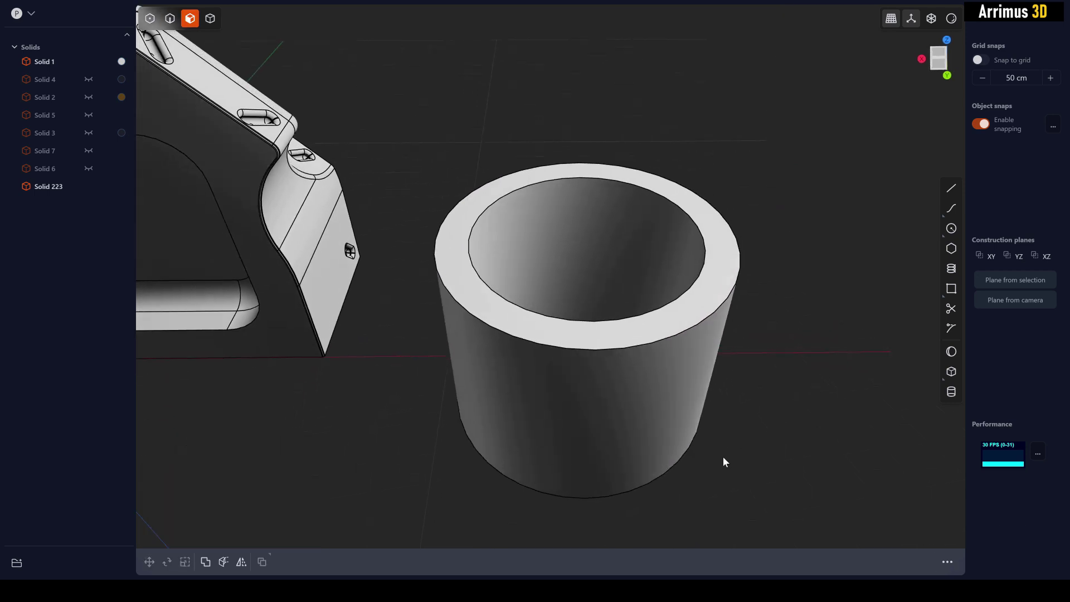
pyautogui.moveTo(657, 369); pyautogui.dragTo(671, 387, button='middle')
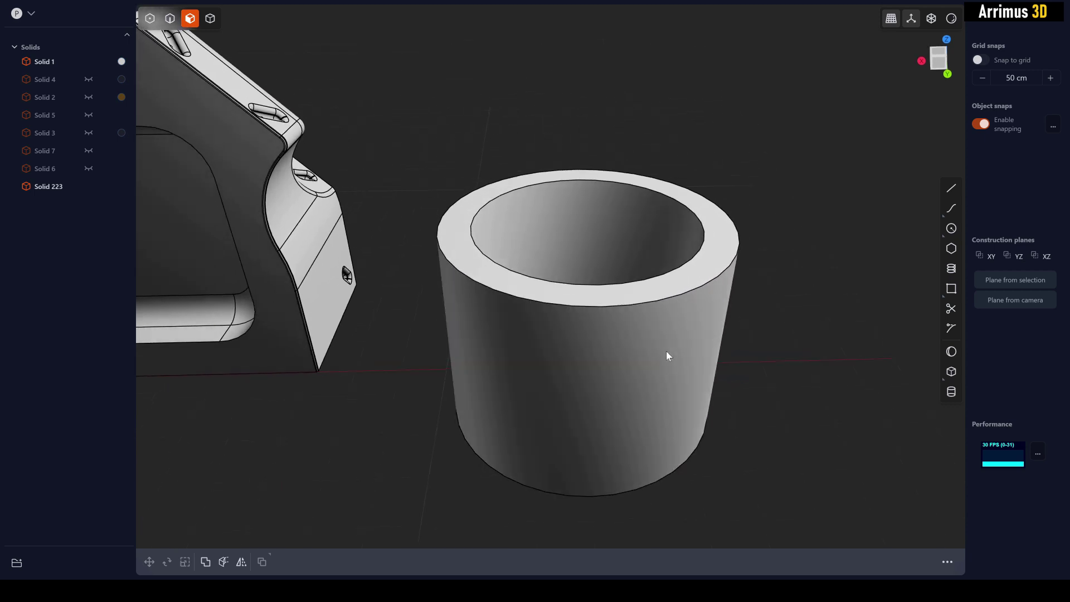
# Step: Try to offset the boundary of the tube's undivided outer wall face
pyautogui.click(667, 351)
pyautogui.press('o')
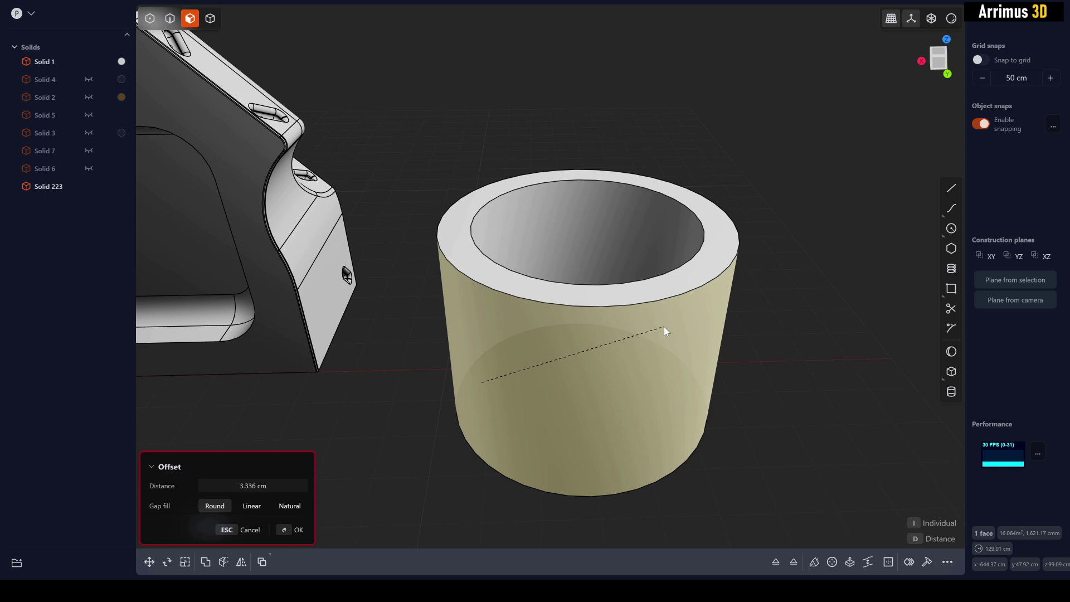
pyautogui.click(664, 327)
# Step: Draw a straight line about 630 cm long on the ground plane across the middle of the tube
pyautogui.moveTo(770, 353); pyautogui.dragTo(682, 283, button='middle')
pyautogui.click(722, 312)
pyautogui.press('l')
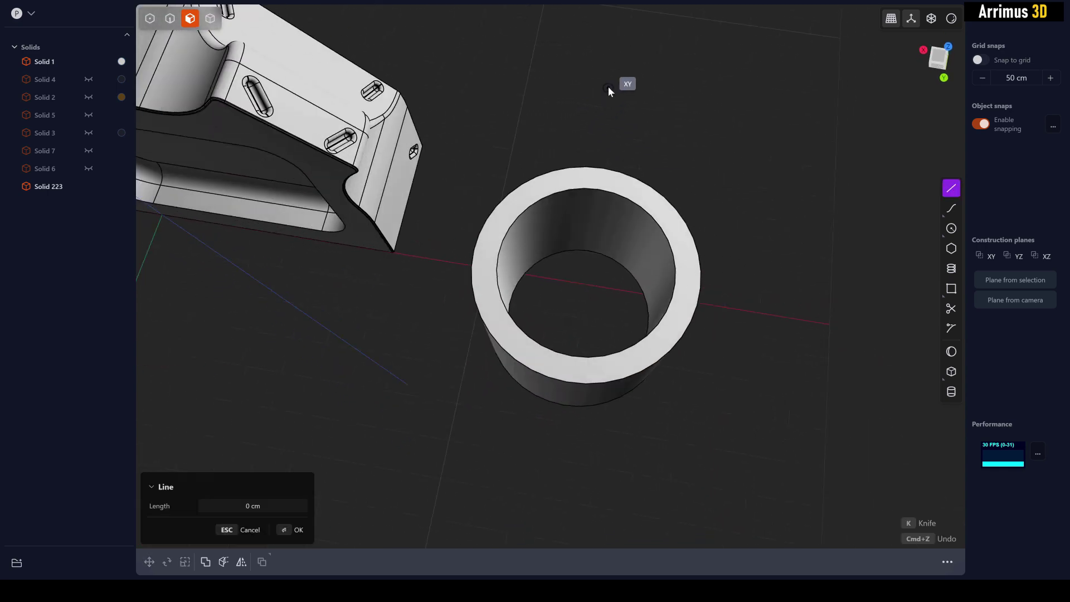
pyautogui.click(606, 91)
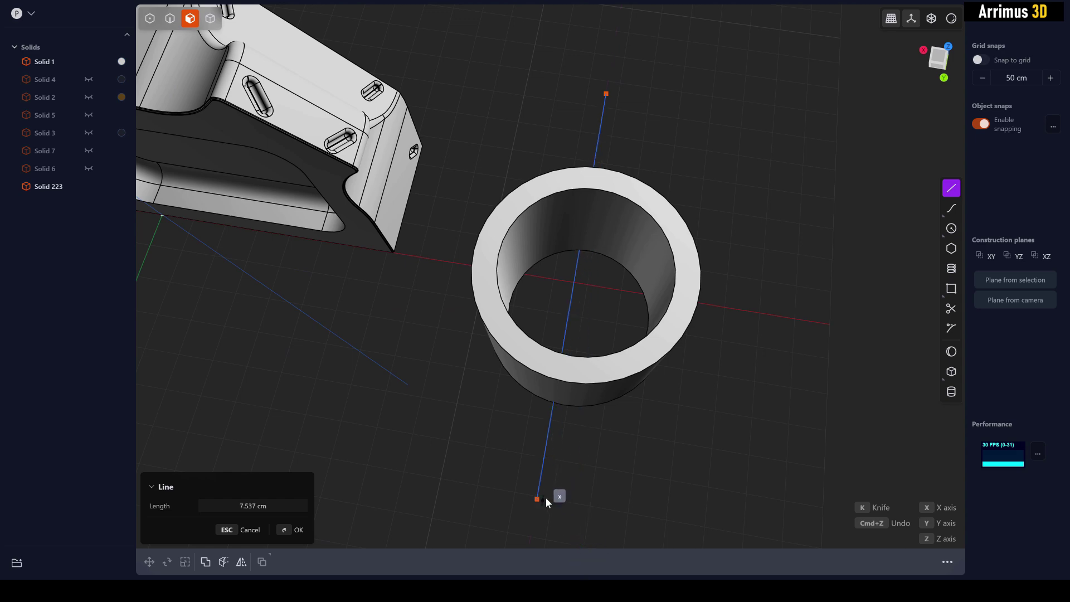
pyautogui.rightClick(687, 465)
# Step: Cut the tube solid into two halves using the drawn line as the cutter
pyautogui.click(693, 432)
pyautogui.press('4')
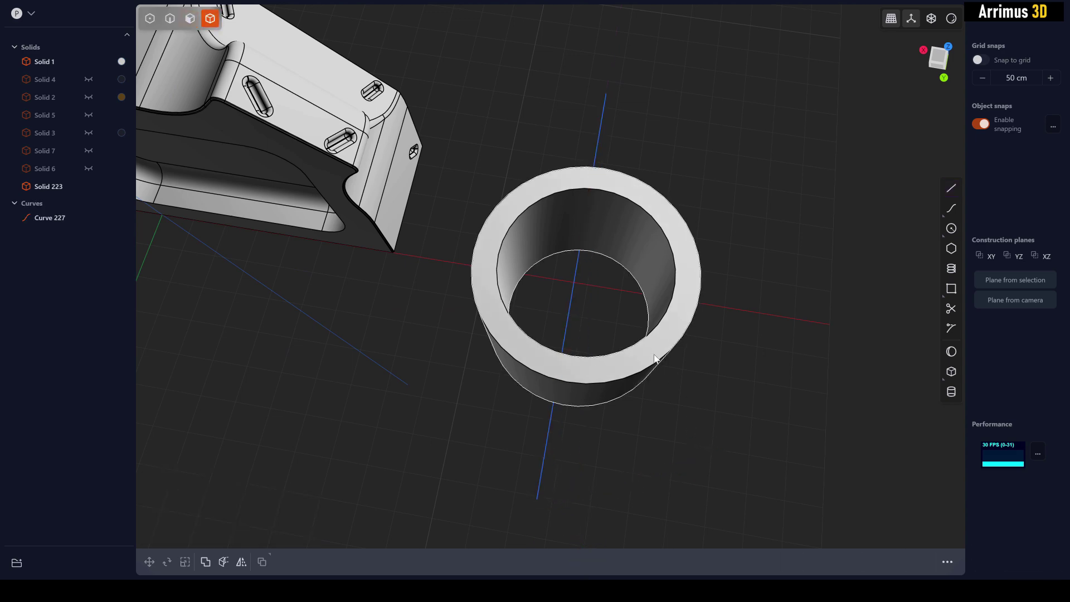
pyautogui.click(654, 357)
pyautogui.moveTo(654, 357); pyautogui.dragTo(646, 410, button='middle')
pyautogui.press('c')
pyautogui.click(574, 442)
pyautogui.rightClick(612, 447)
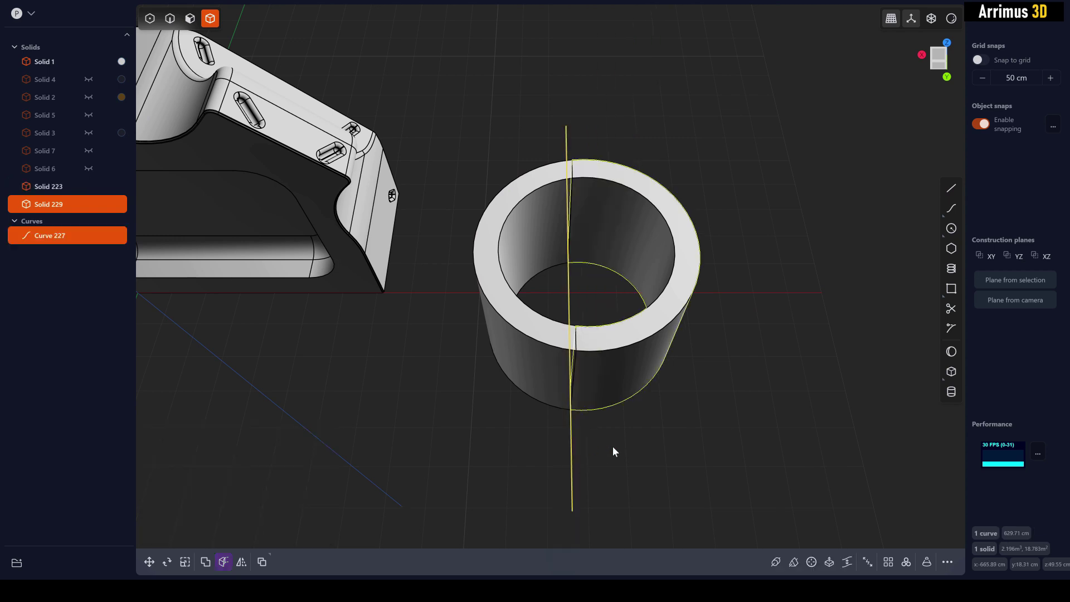
# Step: Offset the boundary of one tube half's outer face inward by about 35.3 cm to imprint a rectangular outline
pyautogui.click(637, 447)
pyautogui.moveTo(637, 447); pyautogui.dragTo(658, 387, button='middle')
pyautogui.press('3')
pyautogui.click(577, 309)
pyautogui.moveTo(553, 270); pyautogui.dragTo(561, 268, button='middle')
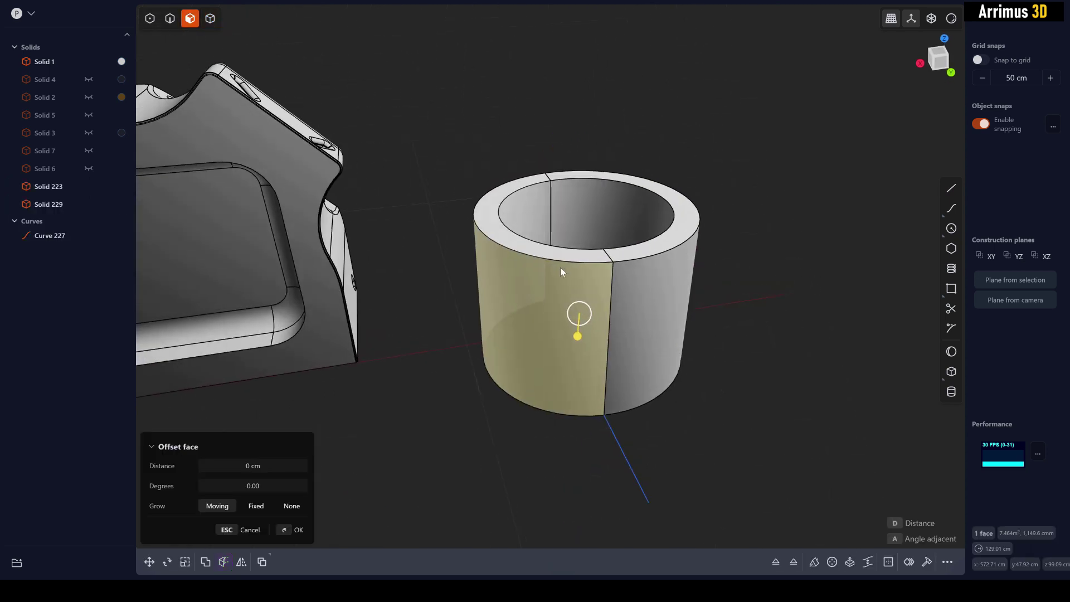
pyautogui.scroll(2, 560, 267)
pyautogui.press('o')
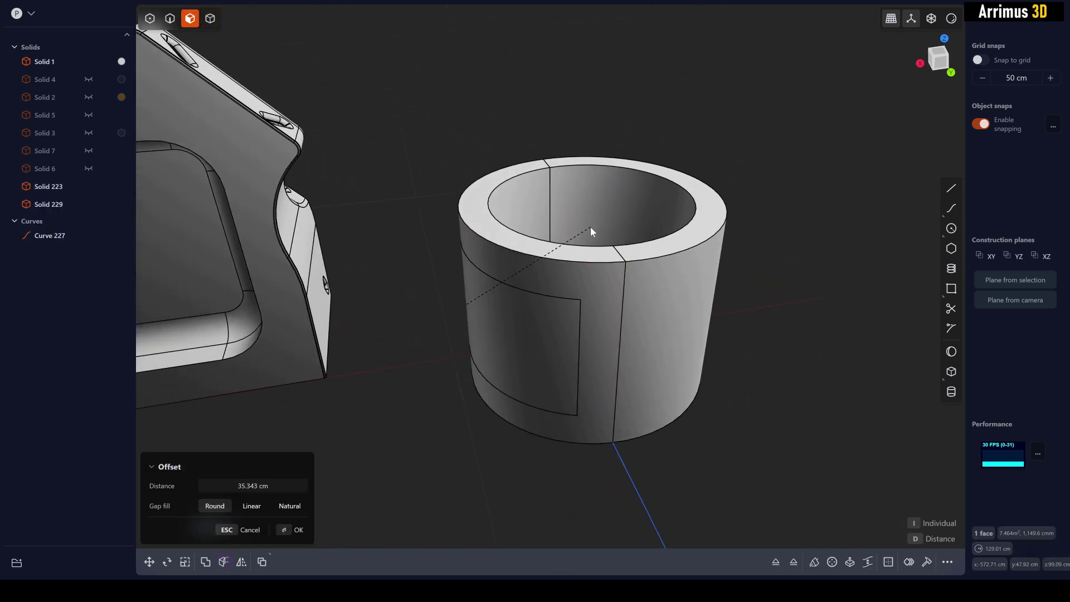
pyautogui.press('Escape')
pyautogui.press('Escape')
pyautogui.scroll(1, 741, 330)
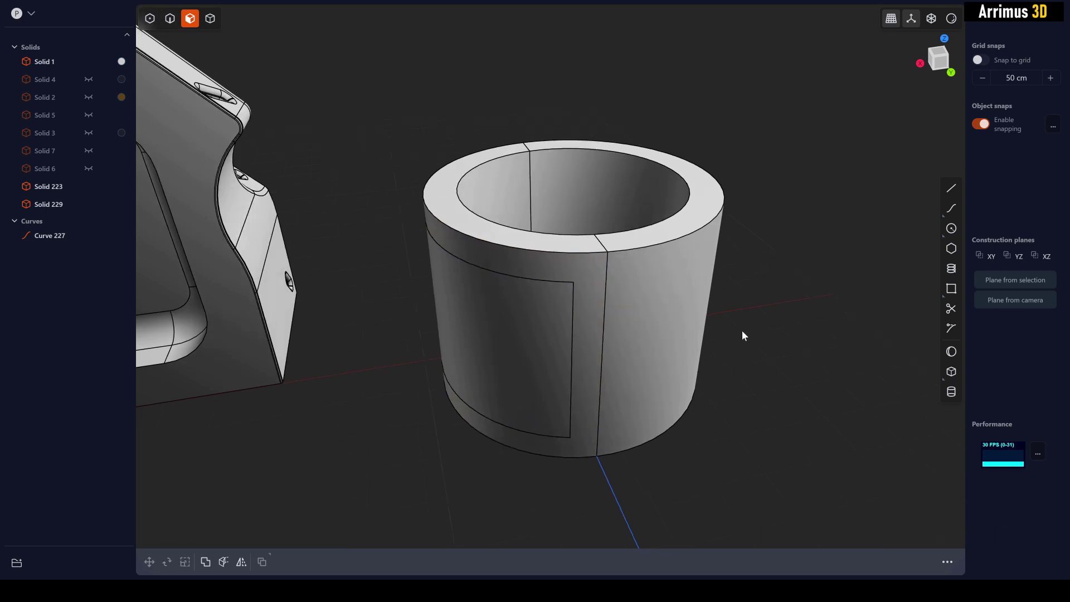
# Step: Offset the imprinted rectangular face inward by about 57 cm to cut a window through the tube wall
pyautogui.click(510, 311)
pyautogui.moveTo(509, 310); pyautogui.dragTo(533, 329, button='middle')
pyautogui.press('d')
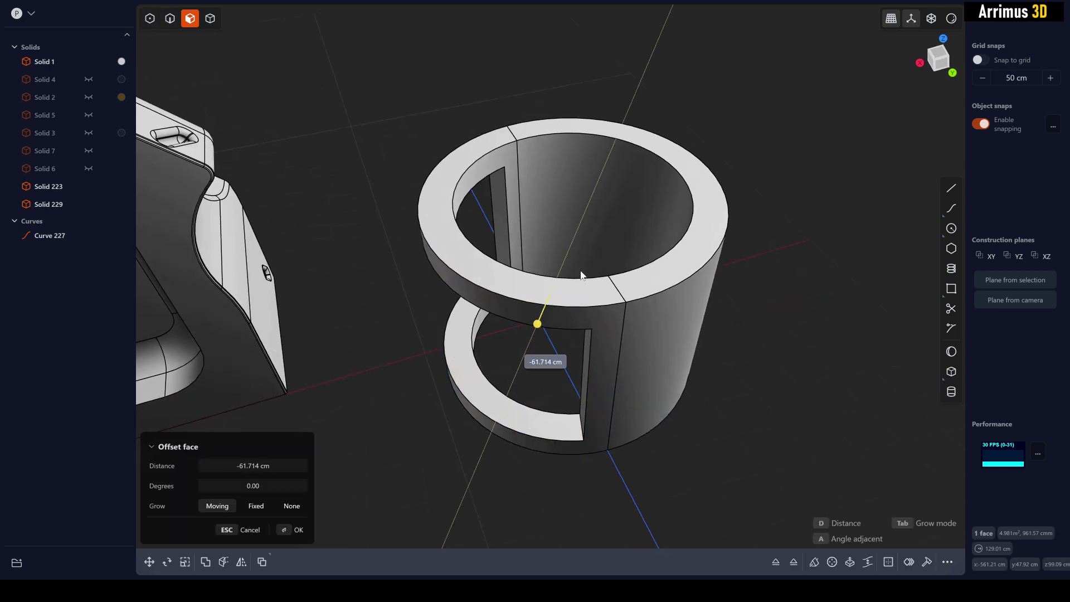
pyautogui.moveTo(581, 275)
pyautogui.mouseDown()
pyautogui.moveTo(564, 314)
pyautogui.moveTo(585, 273)
pyautogui.mouseUp()
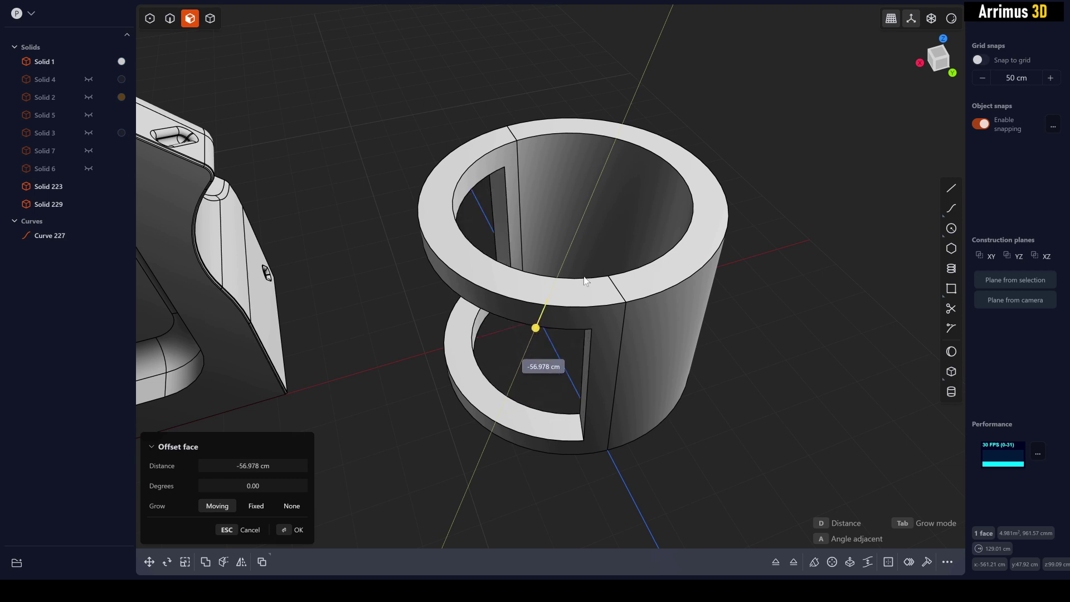
pyautogui.click(583, 276)
pyautogui.click(780, 313)
# Step: Join the two tube halves into one solid with a Boolean union
pyautogui.press('4')
pyautogui.moveTo(762, 379); pyautogui.dragTo(782, 196, button='middle')
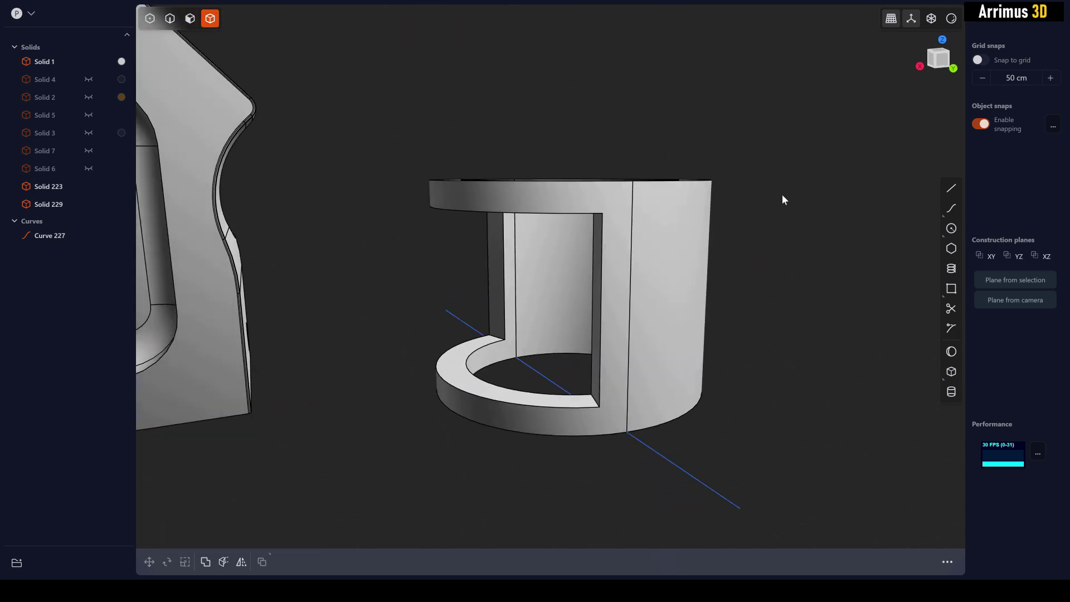
pyautogui.moveTo(792, 165); pyautogui.dragTo(567, 264)
pyautogui.press('q')
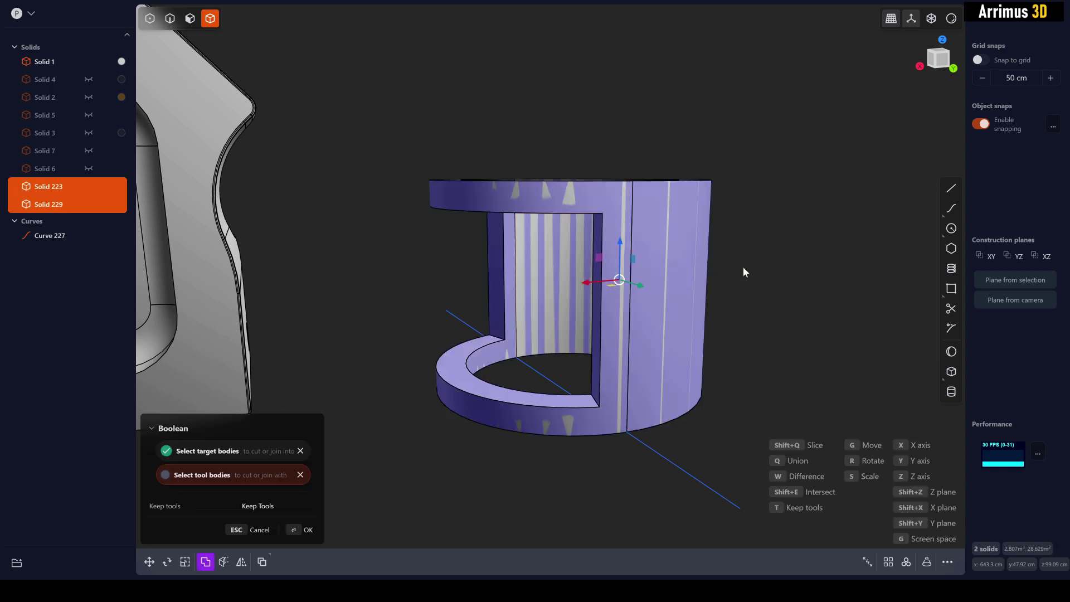
pyautogui.press('w')
pyautogui.moveTo(633, 292)
pyautogui.mouseDown(button='middle')
pyautogui.moveTo(668, 302)
pyautogui.moveTo(622, 283)
pyautogui.mouseUp(button='middle')
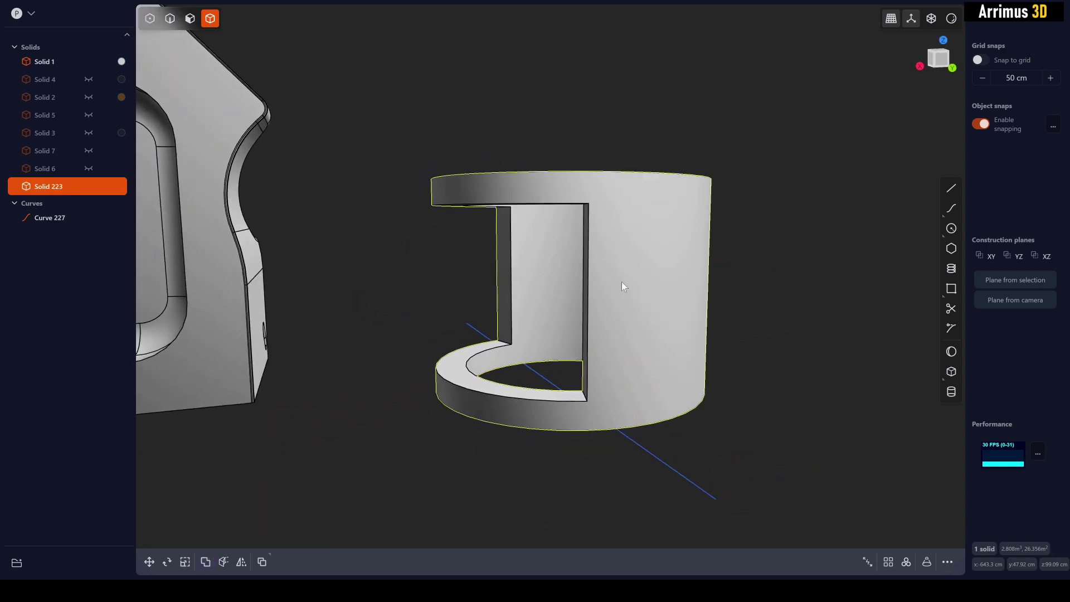
# Step: Delete the leftover cutting line and switch to edge selection mode
pyautogui.press('2')
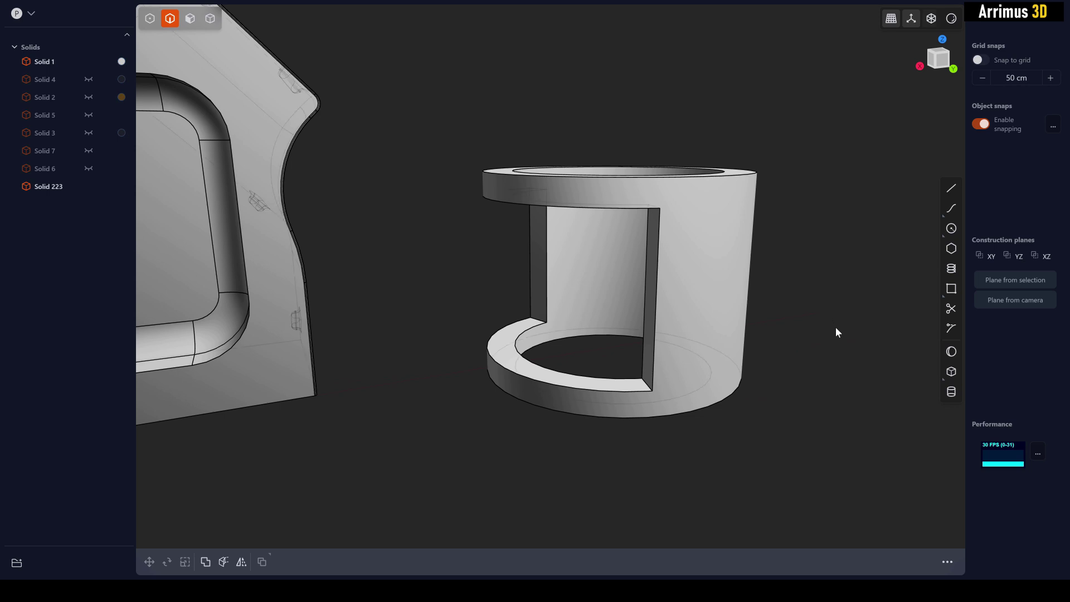
pyautogui.moveTo(836, 329); pyautogui.dragTo(591, 330, button='middle')
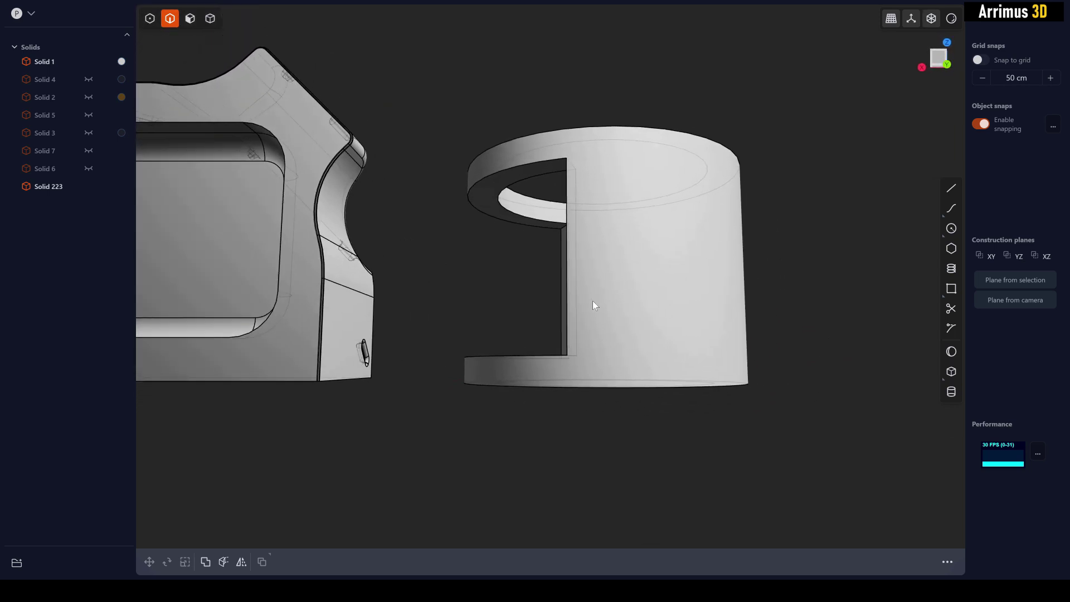
pyautogui.moveTo(627, 289); pyautogui.dragTo(546, 361)
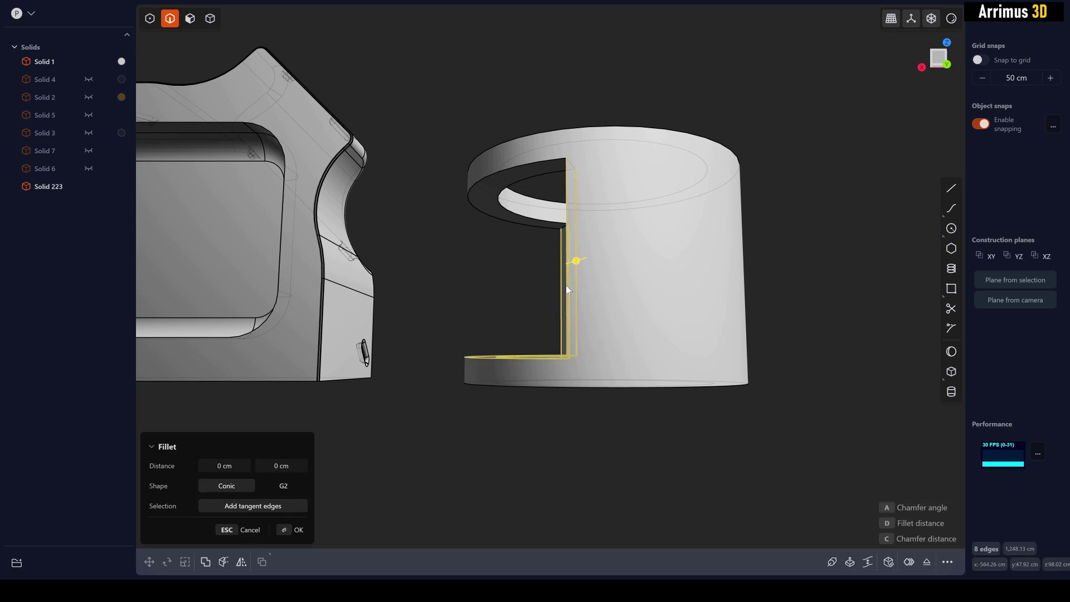
pyautogui.press('Escape')
pyautogui.moveTo(520, 301); pyautogui.dragTo(593, 370)
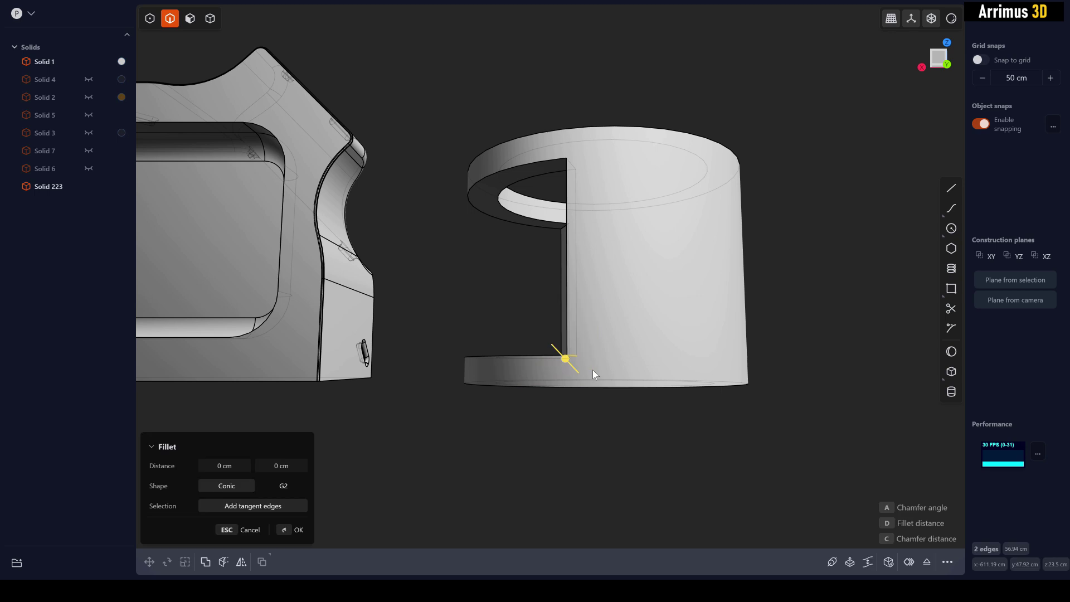
pyautogui.click(520, 306)
pyautogui.moveTo(521, 306); pyautogui.dragTo(577, 364, button='middle')
pyautogui.moveTo(528, 340); pyautogui.dragTo(509, 312, button='middle')
pyautogui.moveTo(617, 306); pyautogui.dragTo(535, 364)
pyautogui.moveTo(444, 279); pyautogui.dragTo(516, 309, button='middle')
pyautogui.press('Escape')
pyautogui.click(640, 361)
pyautogui.press('Escape')
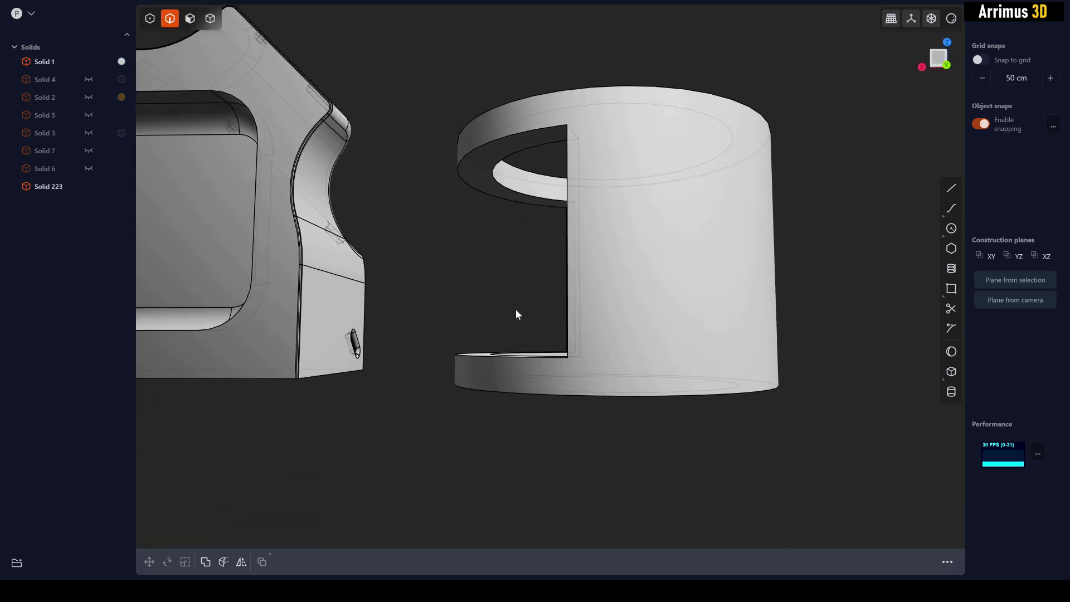
# Step: Chamfer the four corner edges of the window cut in the tube wall
pyautogui.moveTo(516, 313); pyautogui.dragTo(610, 366)
pyautogui.moveTo(610, 366); pyautogui.dragTo(653, 279, button='middle')
pyautogui.moveTo(510, 238); pyautogui.dragTo(694, 207)
pyautogui.press('Return')
pyautogui.moveTo(627, 235); pyautogui.dragTo(573, 212, button='middle')
pyautogui.moveTo(553, 255); pyautogui.dragTo(556, 257)
pyautogui.press('b')
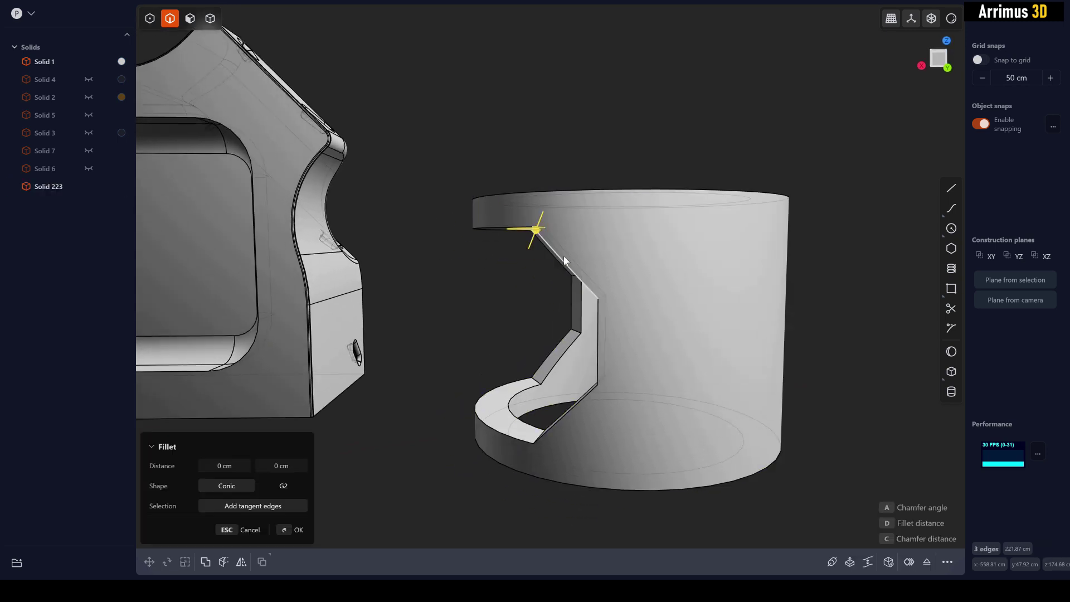
pyautogui.moveTo(563, 256); pyautogui.dragTo(524, 222, button='middle')
pyautogui.press('Escape')
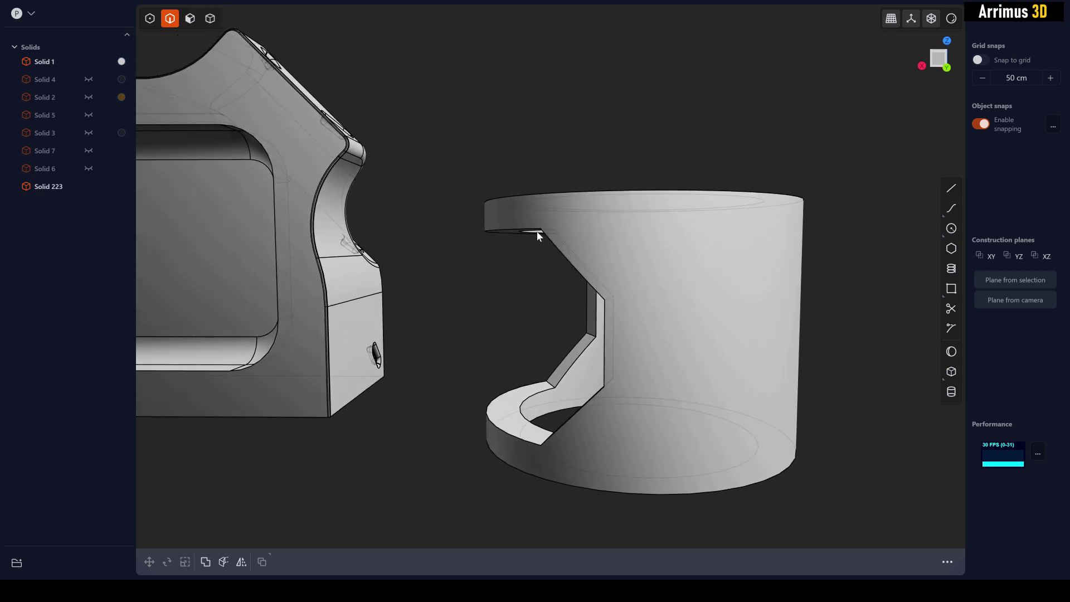
# Step: Fillet the eight corner edges between the window's chamfers and its sides with a distance of about 28.9 cm
pyautogui.click(537, 232)
pyautogui.press('f')
pyautogui.moveTo(593, 253); pyautogui.dragTo(560, 241, button='middle')
pyautogui.moveTo(613, 325); pyautogui.dragTo(548, 225, button='middle')
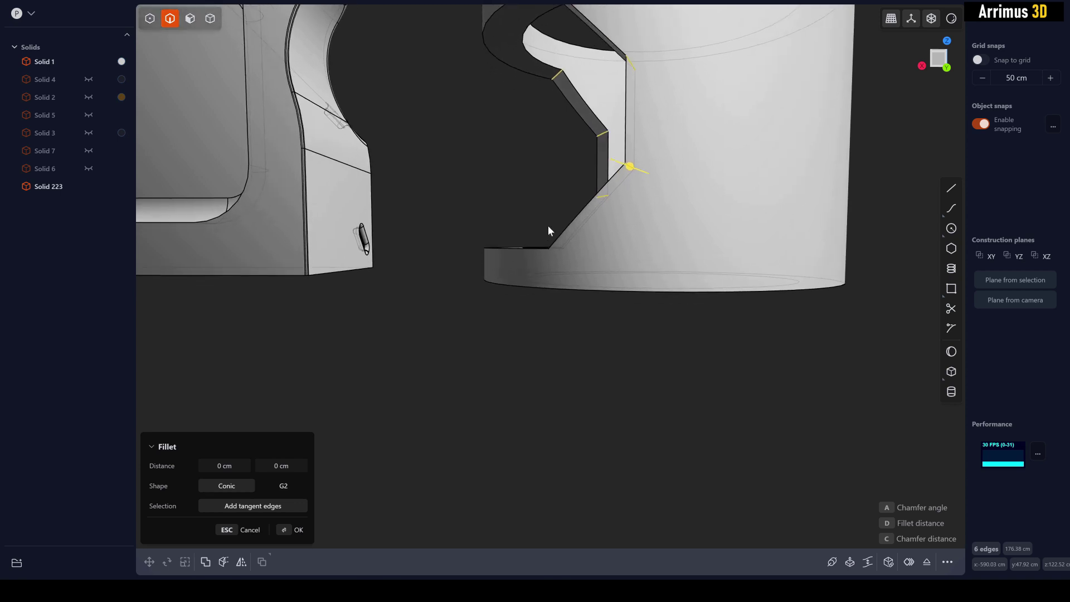
pyautogui.click(588, 266)
pyautogui.moveTo(589, 266); pyautogui.dragTo(625, 238, button='middle')
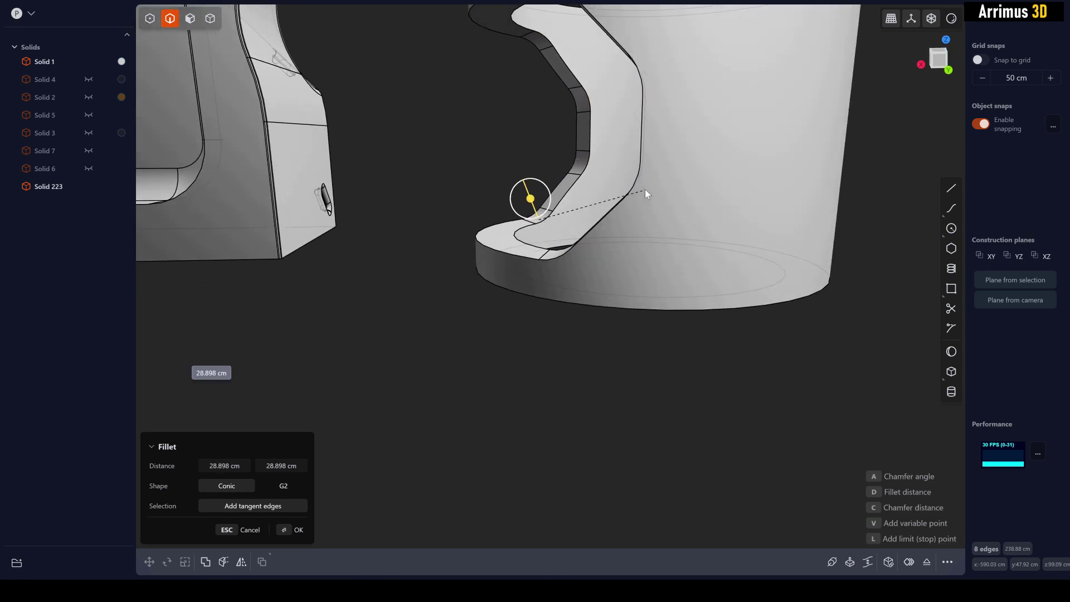
pyautogui.press('Return')
# Step: Try to offset the window's lower slanted face outward by about 23.8 cm
pyautogui.moveTo(680, 167); pyautogui.dragTo(700, 341, button='middle')
pyautogui.scroll(2, 708, 276)
pyautogui.press('3')
pyautogui.moveTo(700, 341)
pyautogui.mouseDown(button='middle')
pyautogui.moveTo(727, 325)
pyautogui.moveTo(703, 350)
pyautogui.moveTo(698, 323)
pyautogui.mouseUp(button='middle')
pyautogui.click(653, 349)
pyautogui.keyDown('shift'); pyautogui.moveTo(654, 350); pyautogui.dragTo(660, 340, button='middle'); pyautogui.keyUp('shift')
pyautogui.press('d')
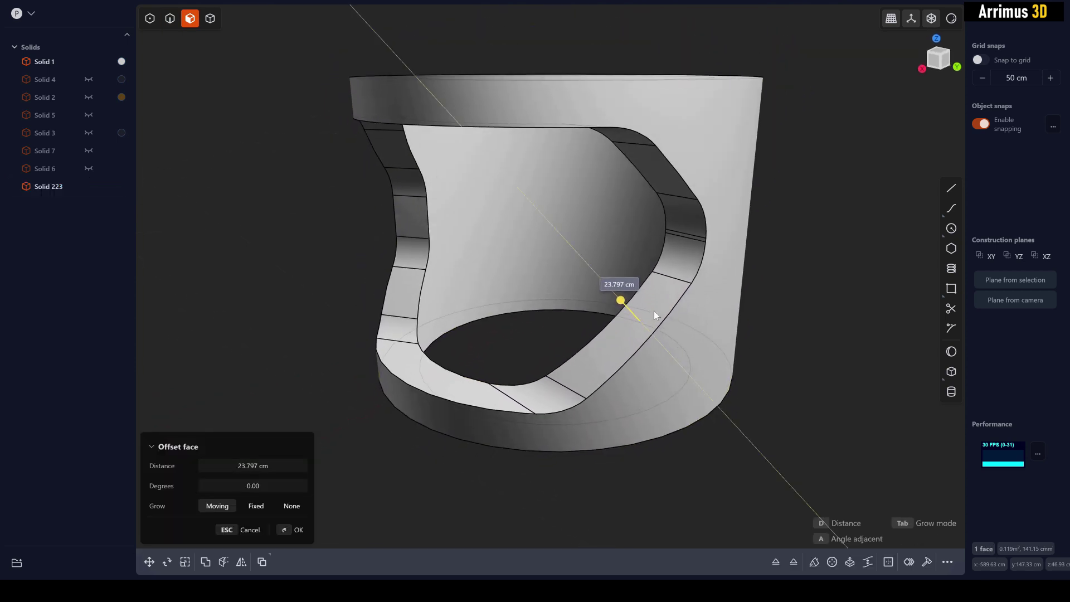
pyautogui.press('Escape')
pyautogui.keyDown('shift'); pyautogui.moveTo(754, 370); pyautogui.dragTo(956, 372, button='middle'); pyautogui.keyUp('shift')
pyautogui.click(908, 367)
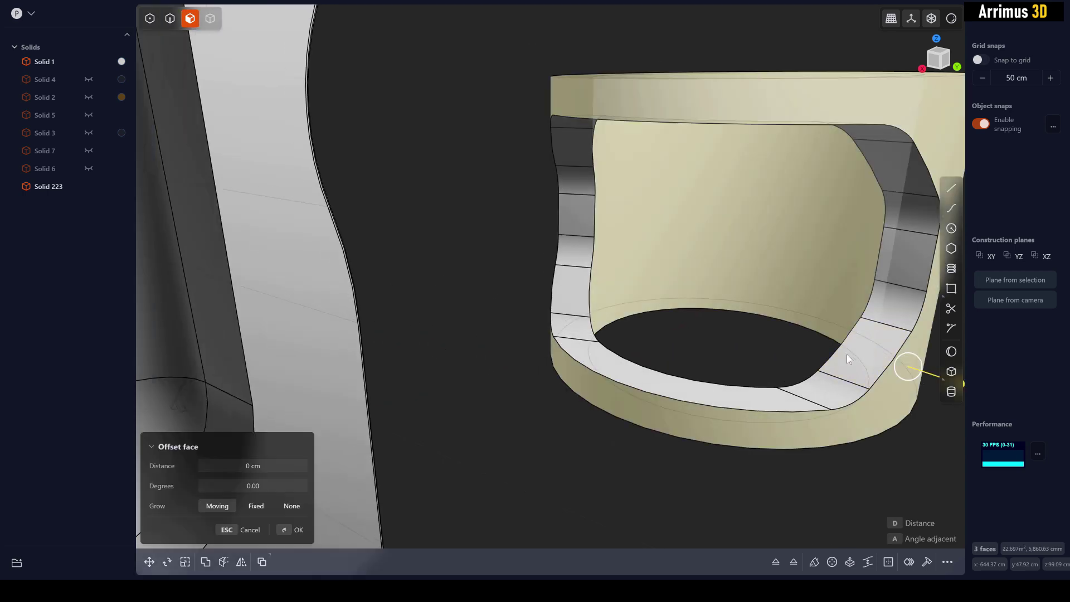
pyautogui.moveTo(847, 353); pyautogui.dragTo(691, 320, button='middle')
pyautogui.press('Escape')
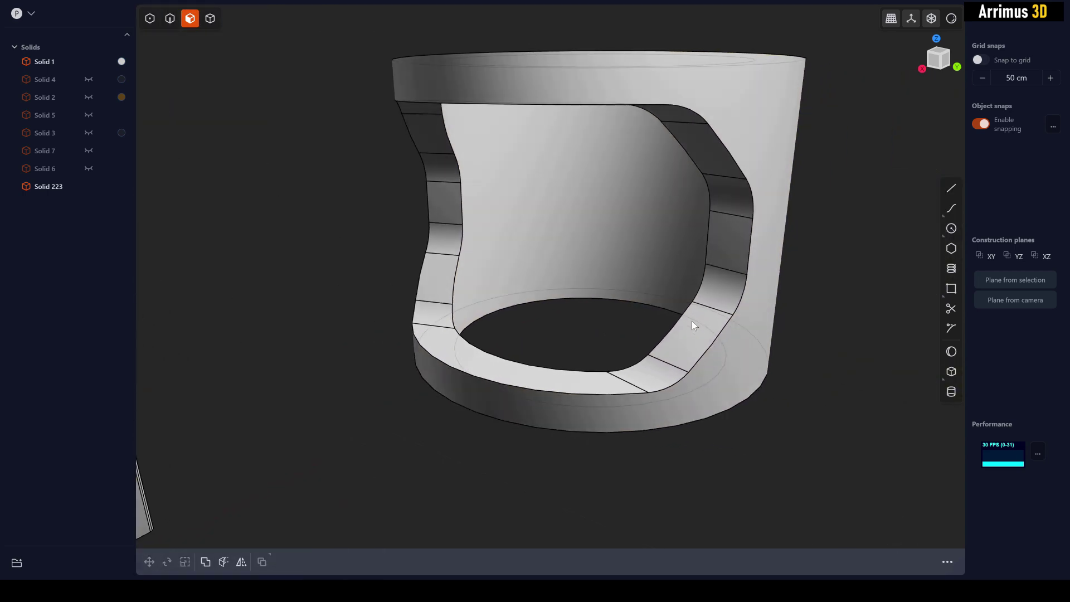
# Step: Try an inward boundary offset of about 6.4 cm on the window's lower slanted face
pyautogui.click(691, 331)
pyautogui.press('o')
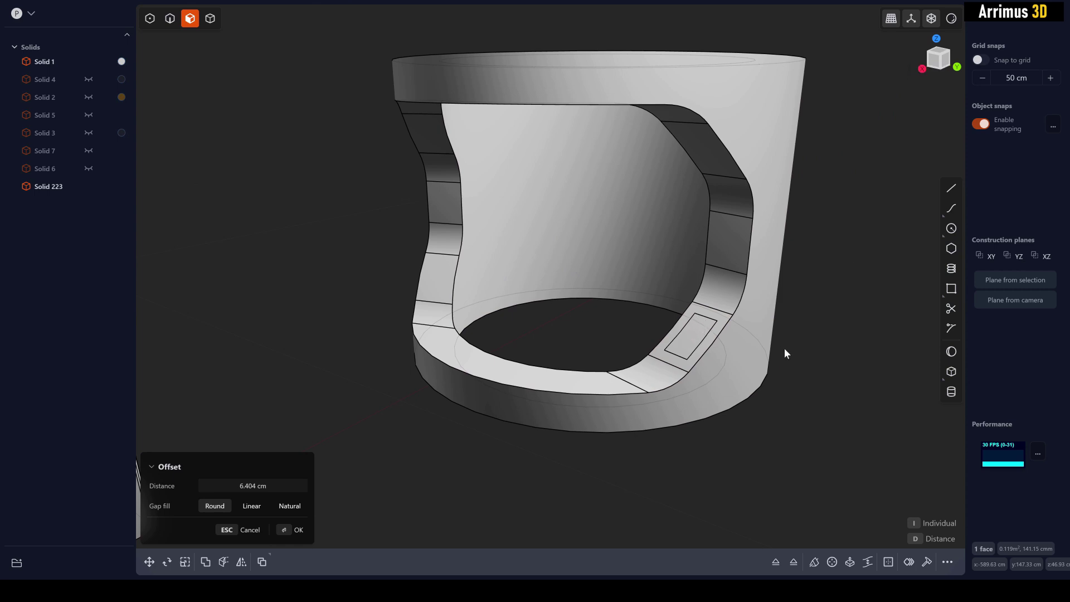
pyautogui.press('Escape')
# Step: Undo the fillets on the window's corner edges
pyautogui.moveTo(785, 348); pyautogui.dragTo(801, 363, button='middle')
pyautogui.hotkey('ctrl', 'z')
pyautogui.hotkey('ctrl', 'z')
pyautogui.hotkey('ctrl', 'z')
pyautogui.hotkey('ctrl', 'z')
pyautogui.hotkey('ctrl', 'z')
pyautogui.hotkey('ctrl', 'z')
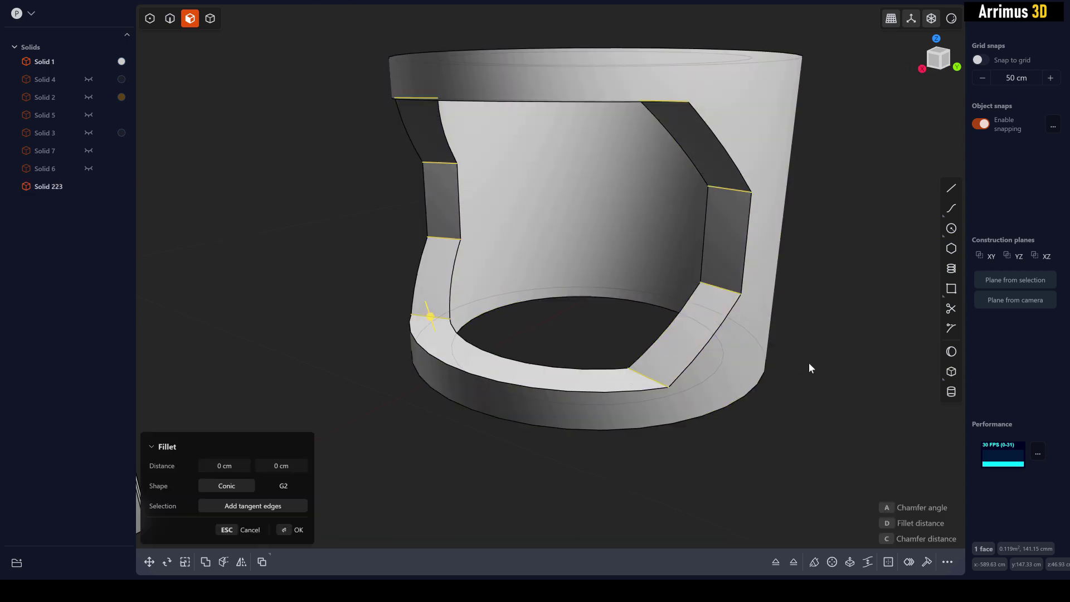
# Step: Offset the boundary of the window's curved bottom face inward to form an inset strip
pyautogui.click(806, 341)
pyautogui.click(605, 386)
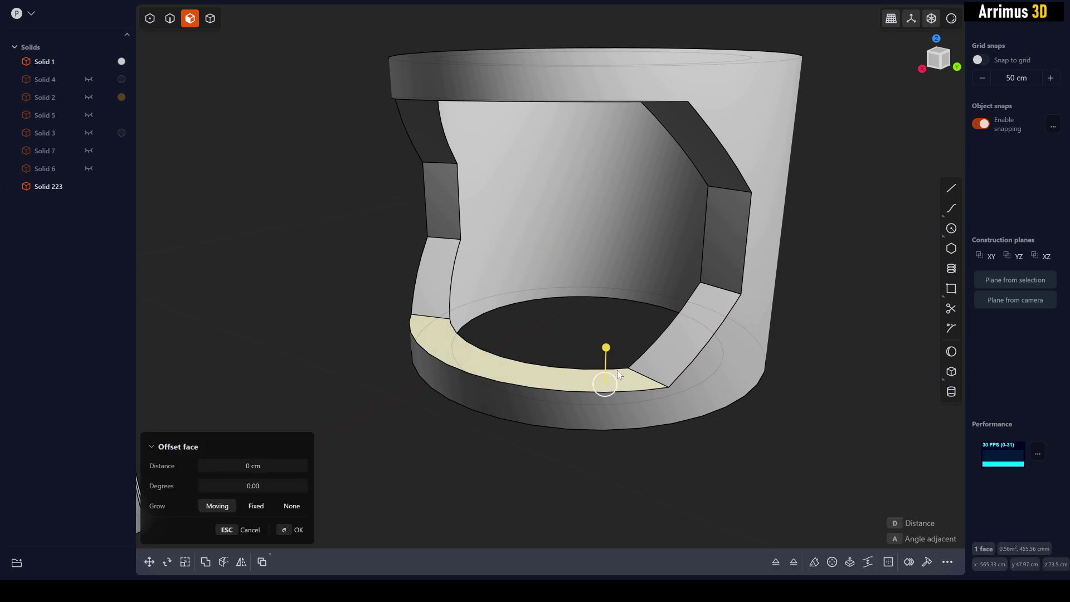
pyautogui.moveTo(632, 297); pyautogui.dragTo(637, 315, button='middle')
pyautogui.press('o')
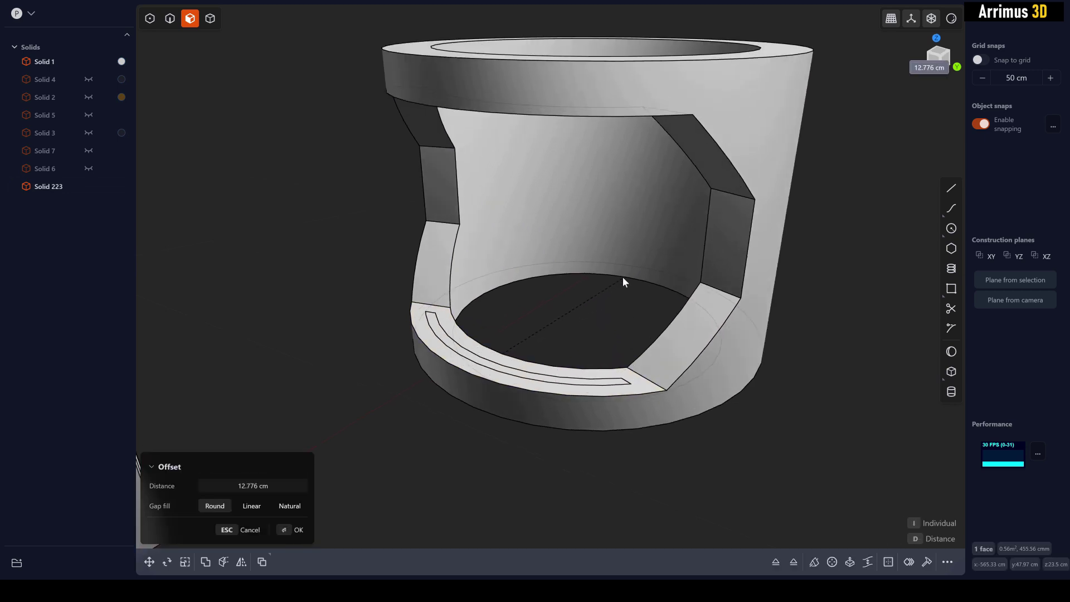
pyautogui.press('o')
pyautogui.scroll(3, 635, 301)
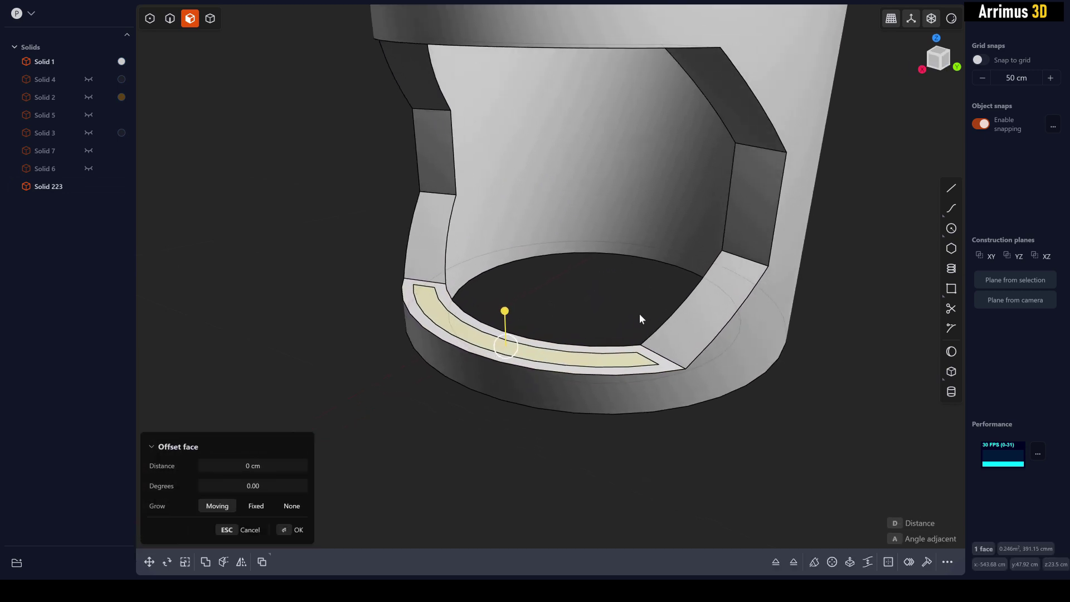
# Step: Offset the inset strip upward into a curved panel reaching the window's upper edge
pyautogui.click(725, 155)
pyautogui.moveTo(725, 154); pyautogui.dragTo(610, 246, button='middle')
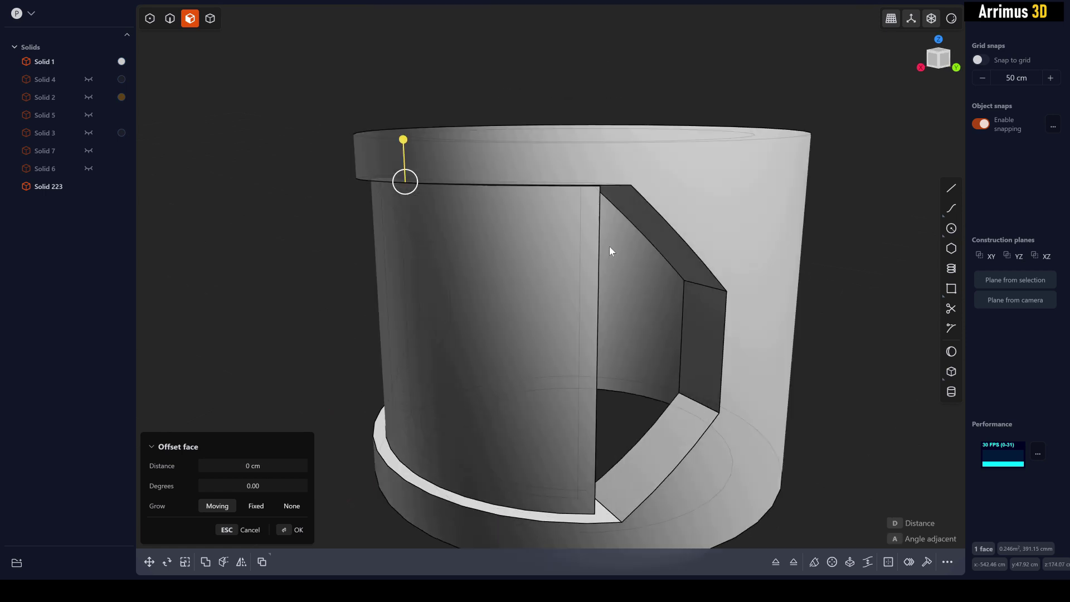
pyautogui.moveTo(634, 280); pyautogui.dragTo(560, 262, button='middle')
# Step: Try an inward boundary offset on the window's vertical side face next to the curved panel
pyautogui.click(540, 265)
pyautogui.press('2')
pyautogui.moveTo(626, 301); pyautogui.dragTo(824, 336, button='middle')
pyautogui.click(533, 300)
pyautogui.click(825, 336)
pyautogui.press('3')
pyautogui.click(675, 298)
pyautogui.press('o')
pyautogui.moveTo(675, 298); pyautogui.dragTo(661, 326, button='middle')
pyautogui.click(680, 262)
pyautogui.click(661, 293)
# Step: Try to extrude the inset area of the vertical side face toward the curved panel by about 55.6 cm
pyautogui.scroll(3, 661, 294)
pyautogui.press('e')
pyautogui.click(615, 352)
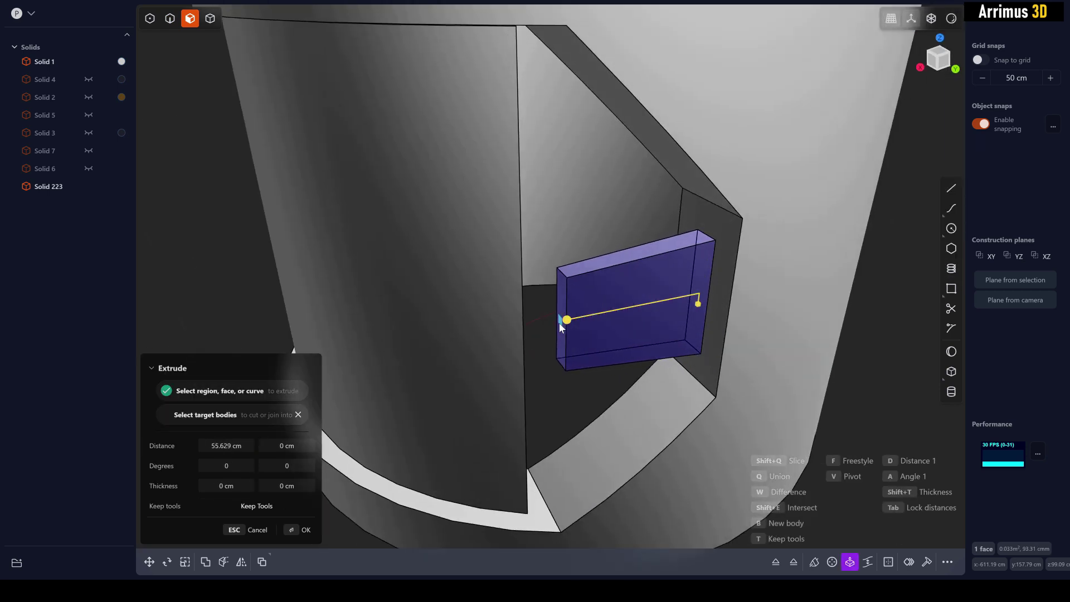
pyautogui.moveTo(199, 233); pyautogui.dragTo(578, 369, button='middle')
pyautogui.press('Escape')
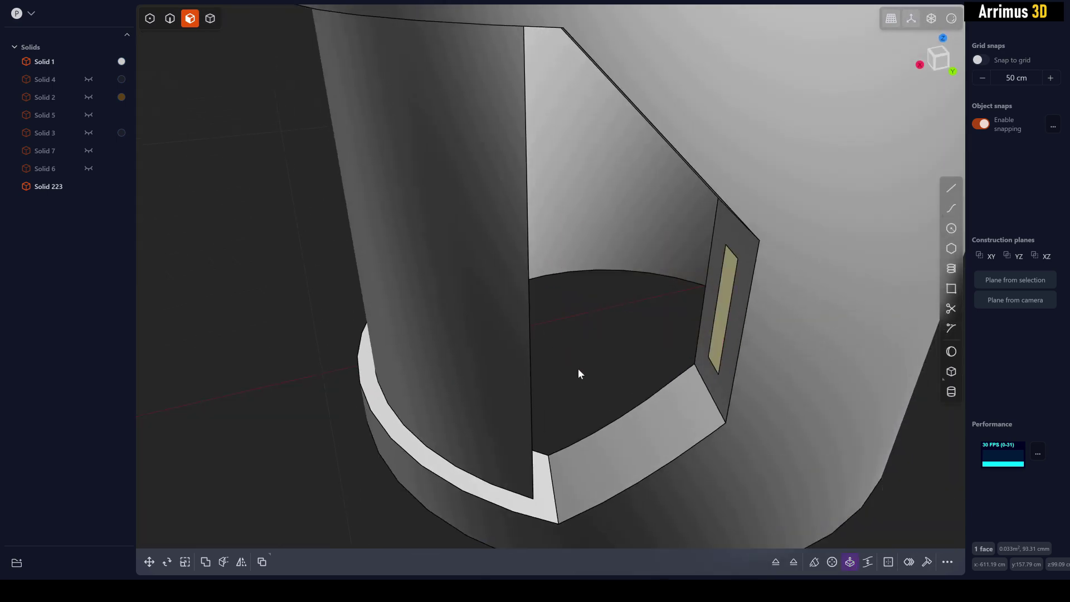
# Step: Offset the boundaries of the window's upper and lower slanted faces inward together to form narrow inset strips
pyautogui.moveTo(630, 343); pyautogui.dragTo(659, 342, button='middle')
pyautogui.press('o')
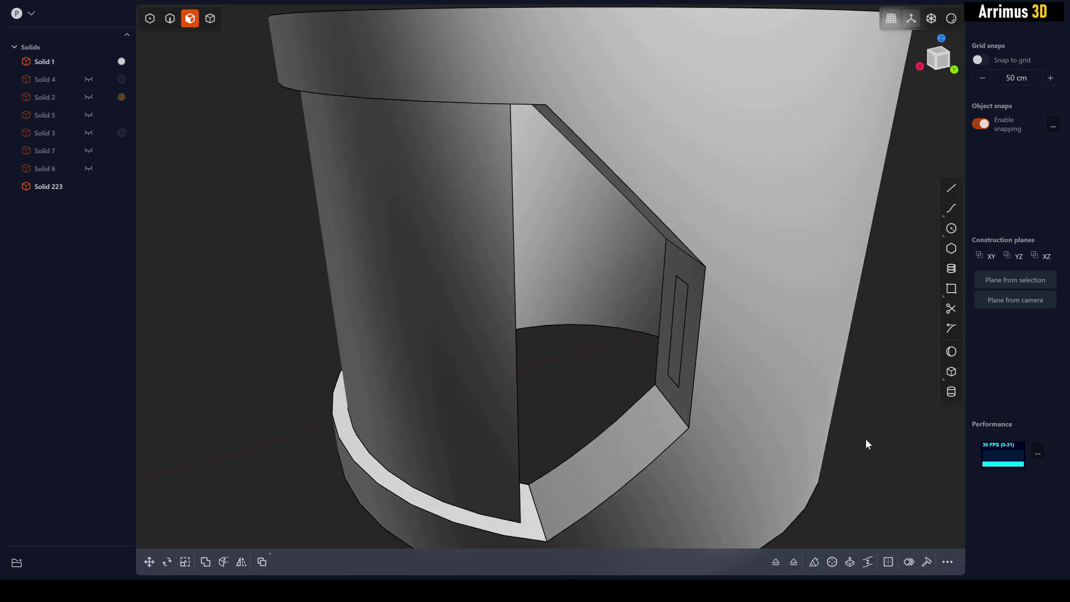
pyautogui.moveTo(867, 442); pyautogui.dragTo(812, 418, button='middle')
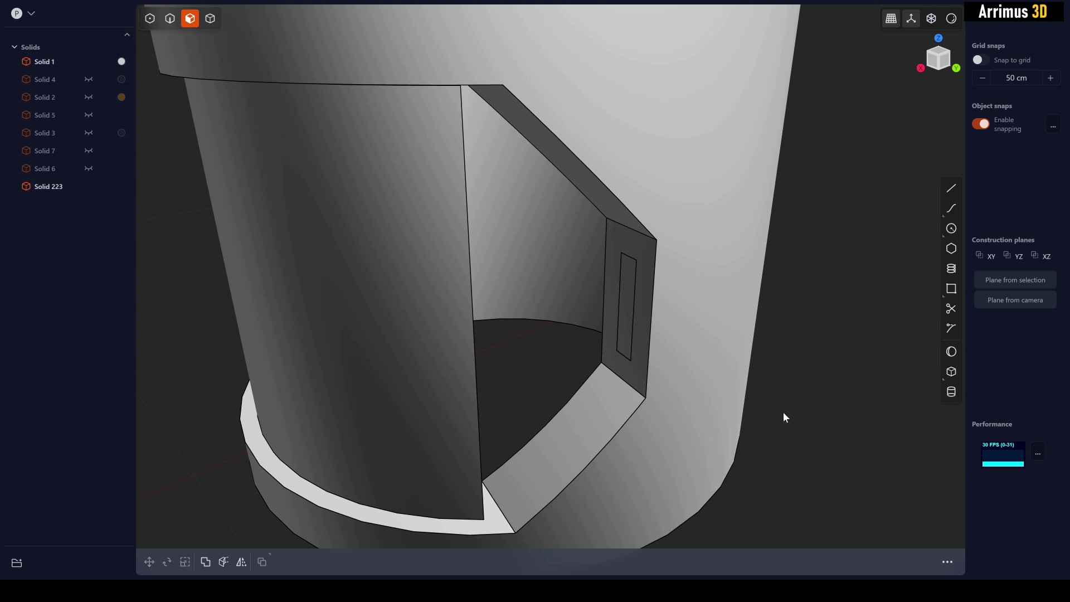
pyautogui.press('o')
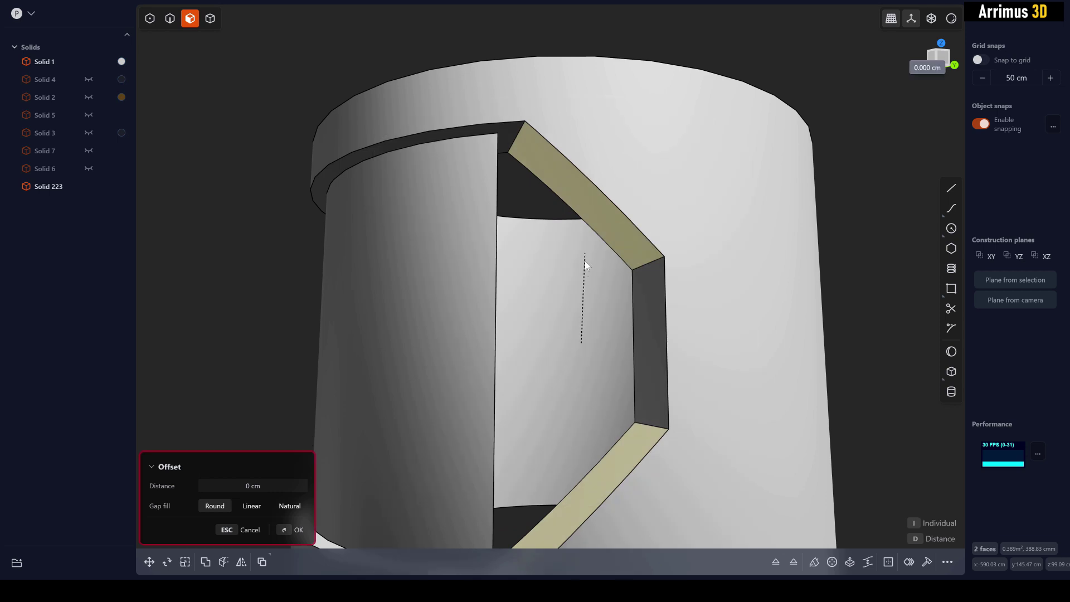
pyautogui.moveTo(585, 264); pyautogui.dragTo(603, 240)
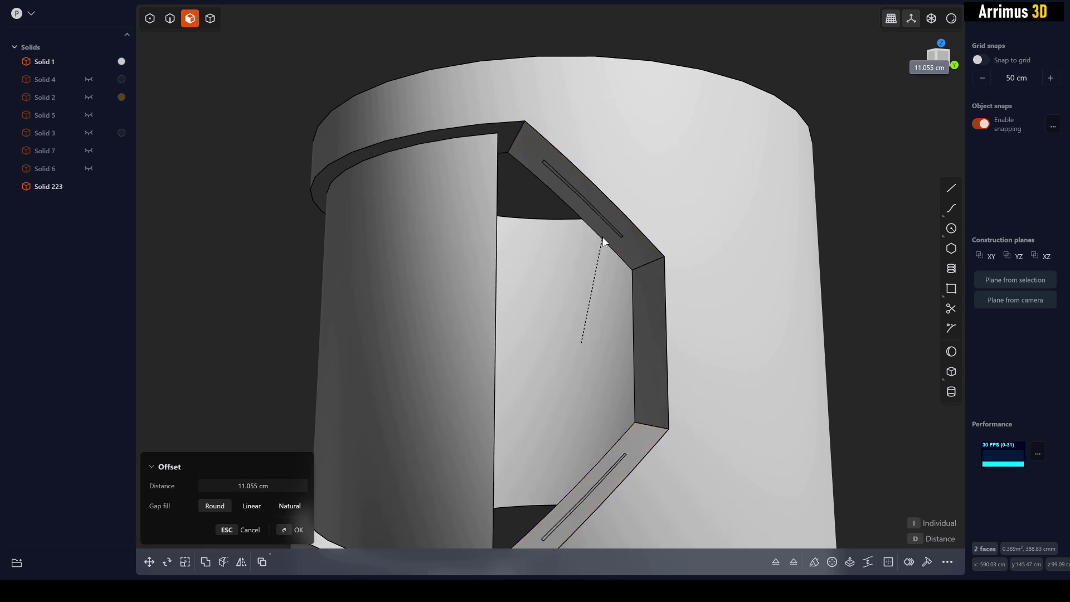
pyautogui.rightClick(604, 238)
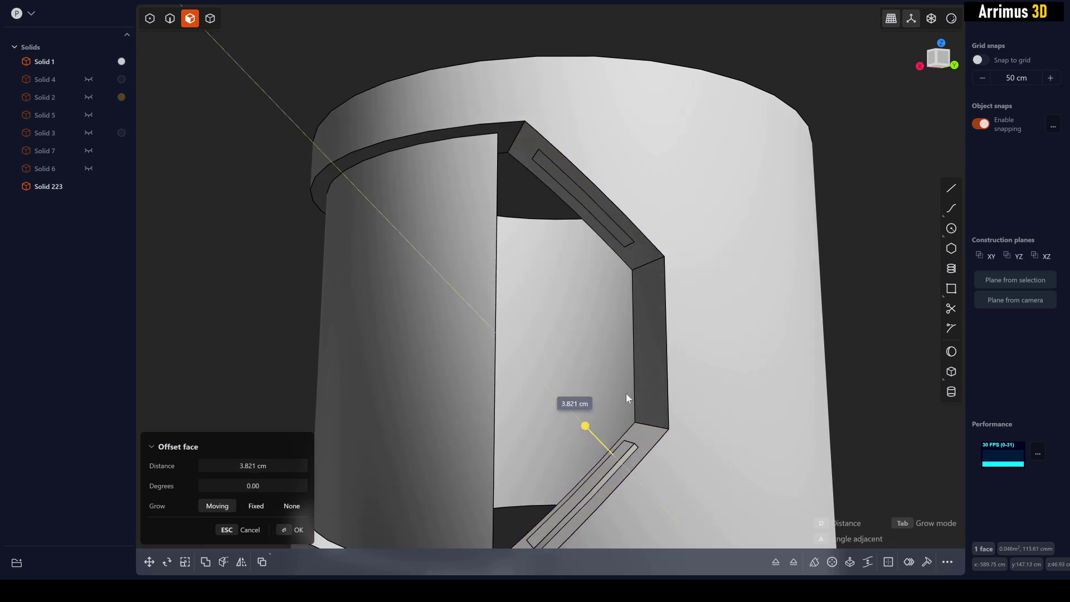
# Step: Extrude the lower slanted face's inset strip through the curved panel to cut a notch in it
pyautogui.moveTo(626, 393); pyautogui.dragTo(654, 143)
pyautogui.press('Escape')
pyautogui.moveTo(645, 255); pyautogui.dragTo(652, 295, button='middle')
pyautogui.press('e')
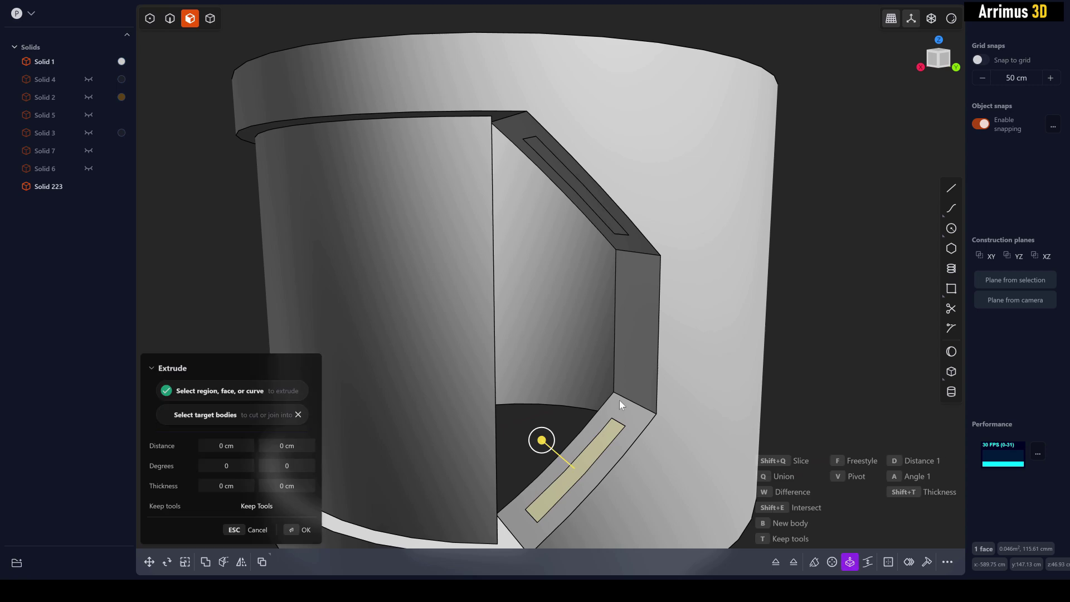
pyautogui.moveTo(620, 401); pyautogui.dragTo(674, 346, button='middle')
pyautogui.press('d')
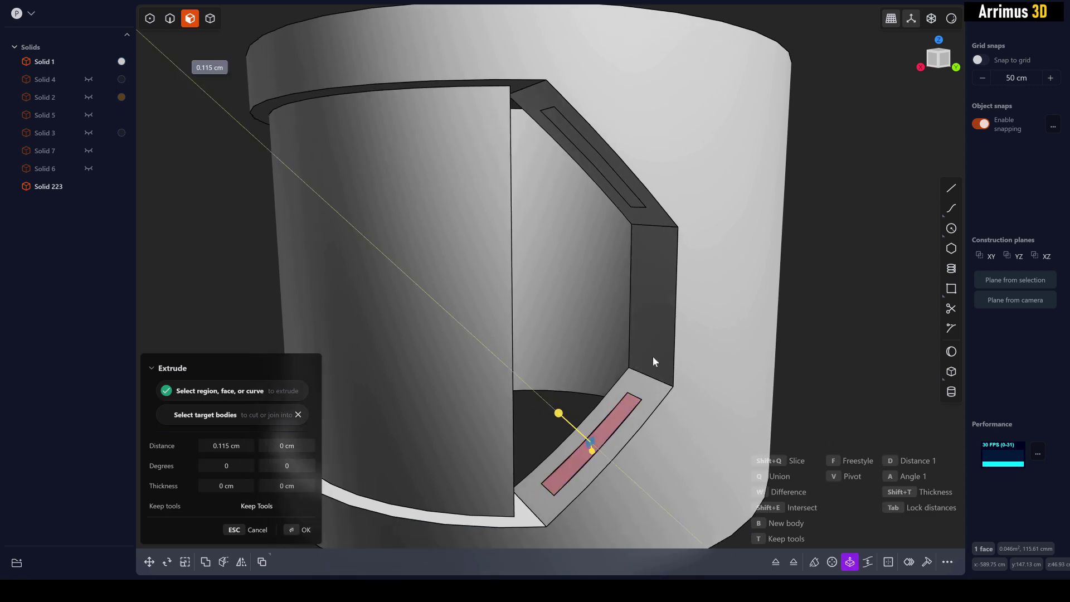
pyautogui.click(289, 73)
# Step: Try filleting individual edges around the notch cut in the curved panel
pyautogui.moveTo(811, 348); pyautogui.dragTo(541, 319, button='middle')
pyautogui.press('2')
pyautogui.click(517, 384)
pyautogui.press('b')
pyautogui.press('d')
pyautogui.press('Escape')
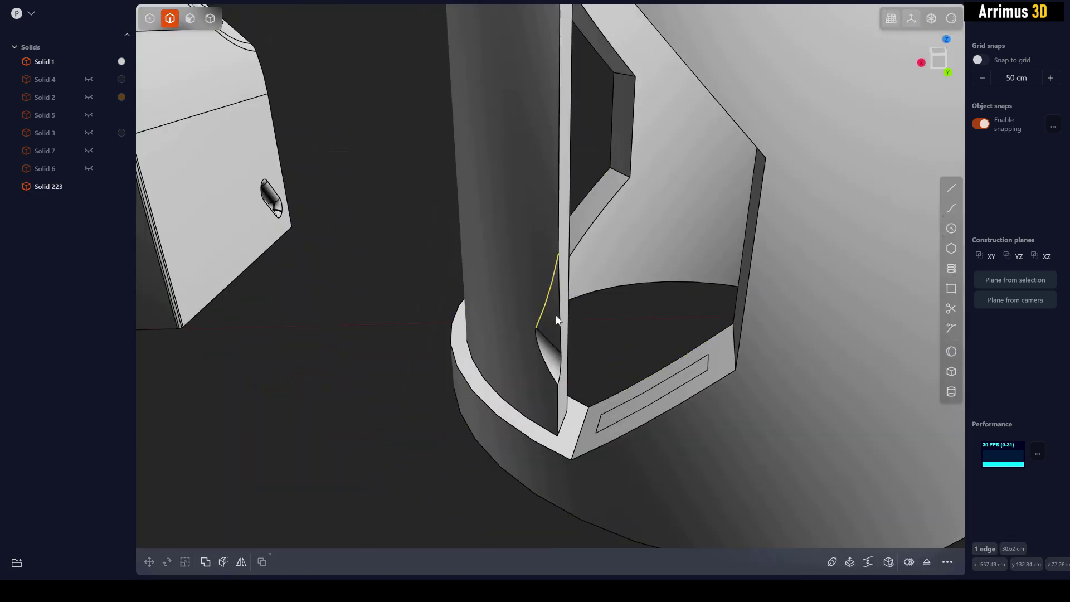
pyautogui.click(560, 319)
pyautogui.press('b')
pyautogui.press('Escape')
pyautogui.scroll(1, 560, 397)
pyautogui.click(560, 401)
pyautogui.press('b')
pyautogui.scroll(2, 560, 400)
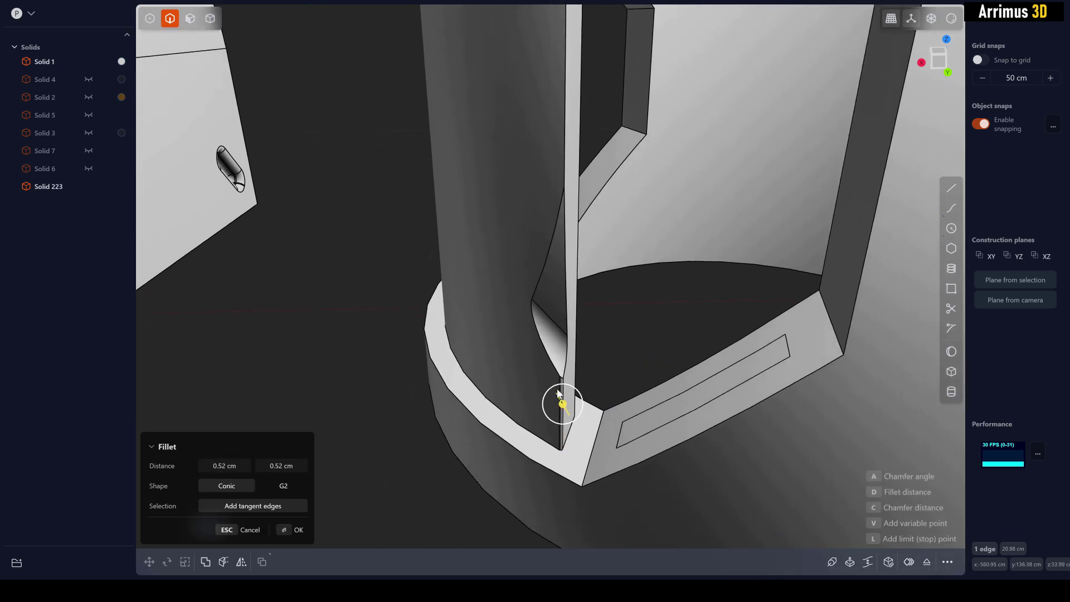
pyautogui.press('Escape')
# Step: Fillet the notch's lower edge by about 3.7 cm, and fillet the adjoining vertical edge of the curved panel
pyautogui.click(541, 334)
pyautogui.press('f')
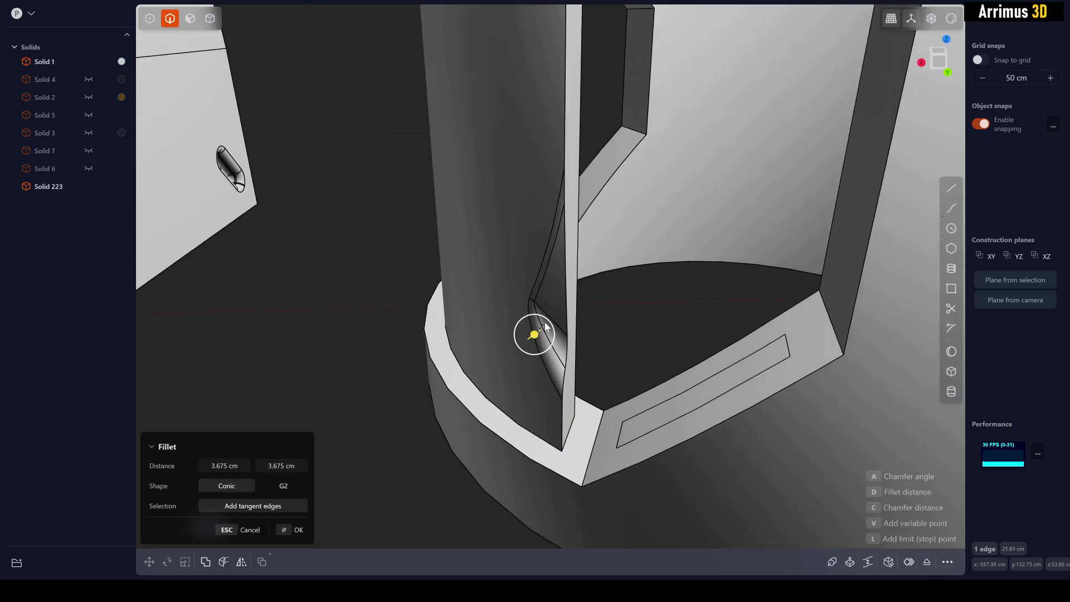
pyautogui.rightClick(546, 328)
pyautogui.click(565, 313)
pyautogui.press('b')
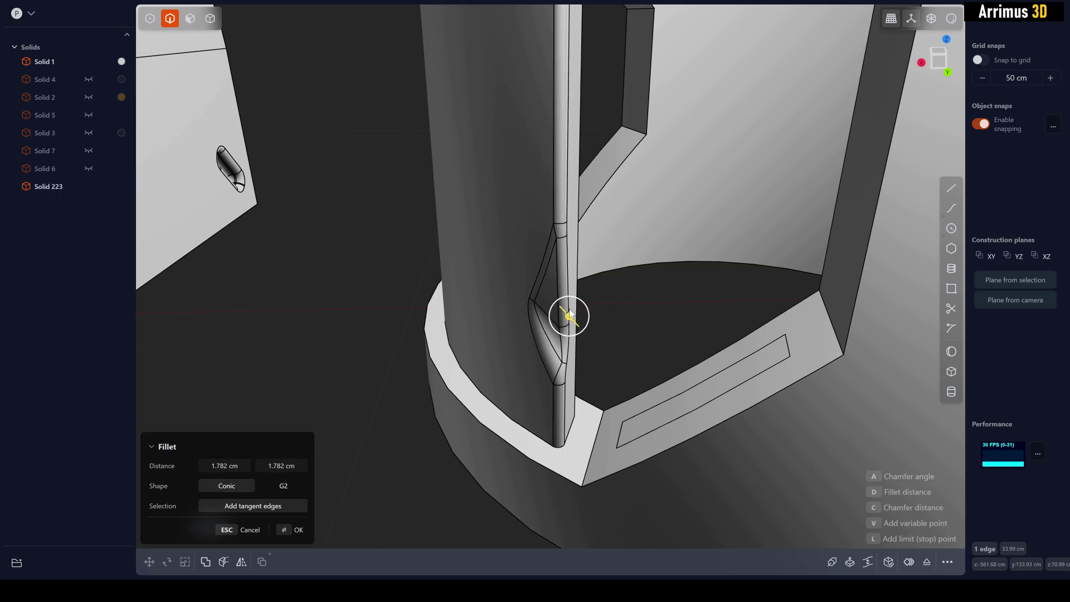
pyautogui.rightClick(585, 316)
# Step: Undo the fillets on the curved panel and its notch
pyautogui.click(592, 310)
pyautogui.moveTo(592, 310); pyautogui.dragTo(519, 212, button='middle')
pyautogui.hotkey('ctrl', 'z')
pyautogui.hotkey('ctrl', 'z')
pyautogui.hotkey('ctrl', 'z')
# Step: Offset the lower slanted face's inset strip by about -146 cm to cut a slot out through the cylinder's base
pyautogui.press('3')
pyautogui.click(663, 352)
pyautogui.scroll(-2, 519, 213)
pyautogui.press('d')
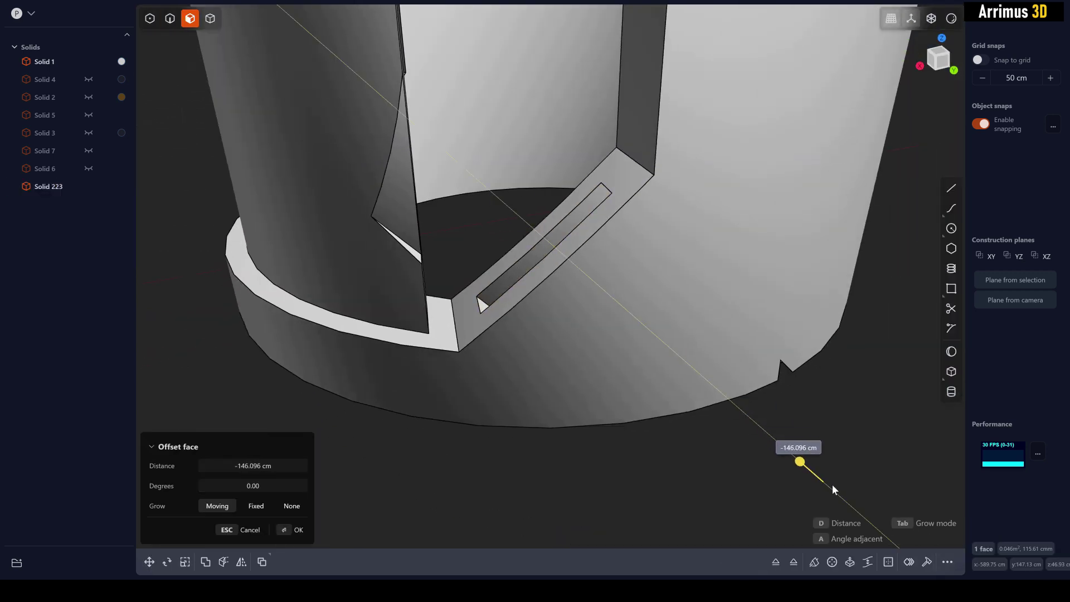
pyautogui.rightClick(841, 465)
# Step: Fillet the upright corner edge where the slot breaks out through the cylinder's outer wall at the base
pyautogui.moveTo(602, 373); pyautogui.dragTo(573, 259, button='middle')
pyautogui.moveTo(681, 331)
pyautogui.mouseDown(button='middle')
pyautogui.moveTo(698, 269)
pyautogui.moveTo(680, 329)
pyautogui.mouseUp(button='middle')
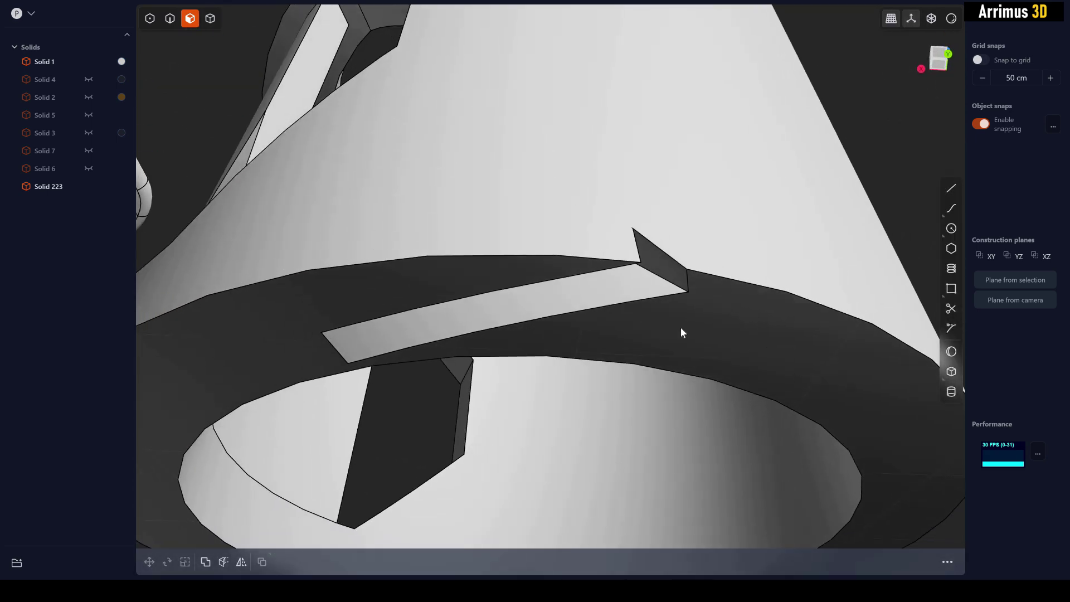
pyautogui.press('2')
pyautogui.click(636, 252)
pyautogui.press('b')
pyautogui.click(671, 236)
pyautogui.rightClick(671, 235)
# Step: Fillet the short edge at the peak of the slot's breakout on the outer wall
pyautogui.moveTo(671, 235); pyautogui.dragTo(487, 195, button='middle')
pyautogui.click(448, 170)
pyautogui.press('b')
pyautogui.press('Escape')
pyautogui.press('b')
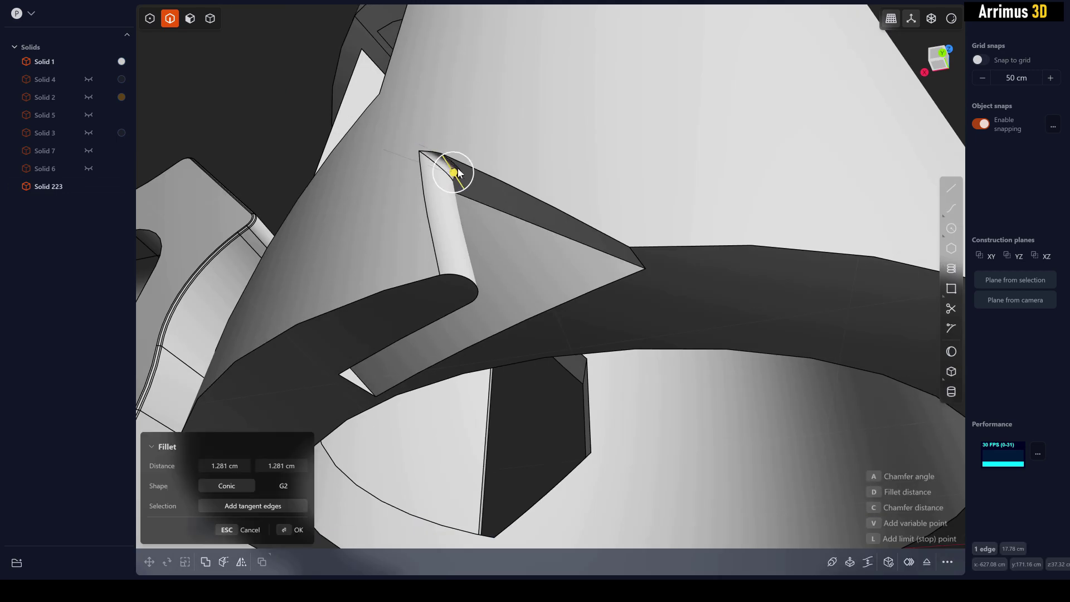
pyautogui.rightClick(612, 230)
# Step: Fillet the corner edge where the slot's breakout meets the base rim with a distance of about 16.5 cm
pyautogui.click(637, 255)
pyautogui.press('b')
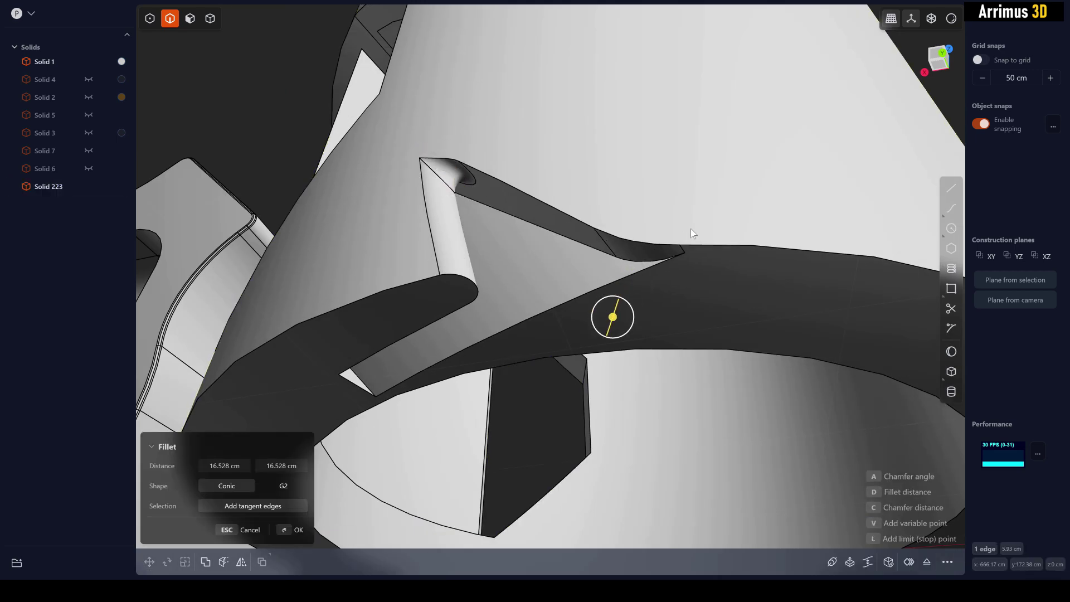
pyautogui.rightClick(690, 228)
# Step: Fillet the breakout's long inner edge and the corner edge at the slot's far end on the underside
pyautogui.keyDown('shift'); pyautogui.moveTo(691, 229); pyautogui.dragTo(709, 213, button='middle'); pyautogui.keyUp('shift')
pyautogui.click(587, 229)
pyautogui.moveTo(597, 219); pyautogui.dragTo(475, 394, button='middle')
pyautogui.click(433, 420)
pyautogui.press('b')
pyautogui.rightClick(495, 341)
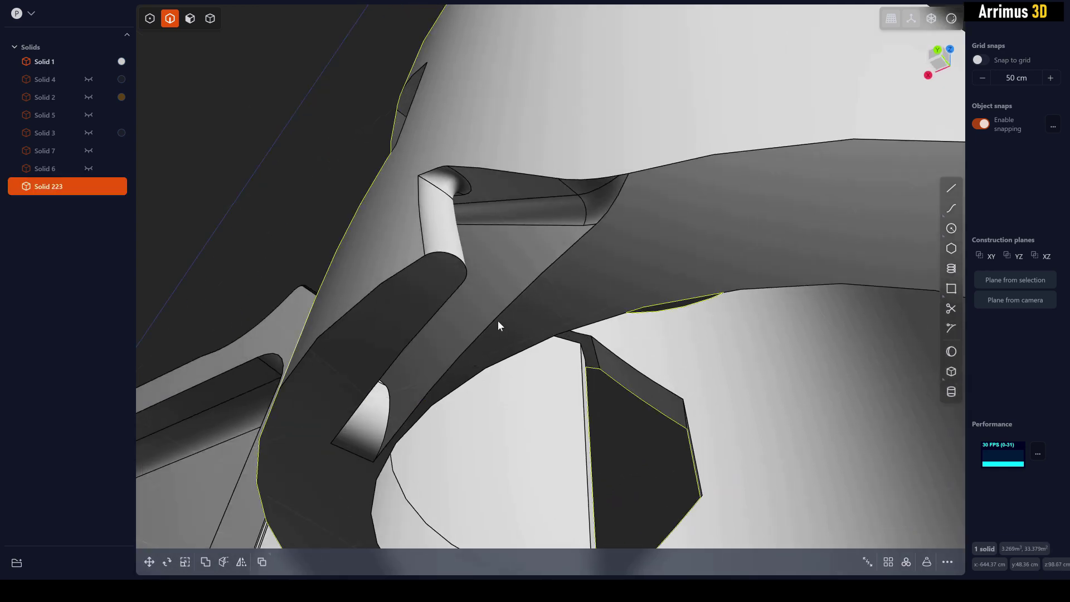
# Step: Fillet further edges around the slot, the window's lower corner and the base of the curved panel
pyautogui.click(495, 319)
pyautogui.press('b')
pyautogui.rightClick(510, 303)
pyautogui.moveTo(511, 303); pyautogui.dragTo(678, 330, button='middle')
pyautogui.click(667, 399)
pyautogui.press('f')
pyautogui.press('Escape')
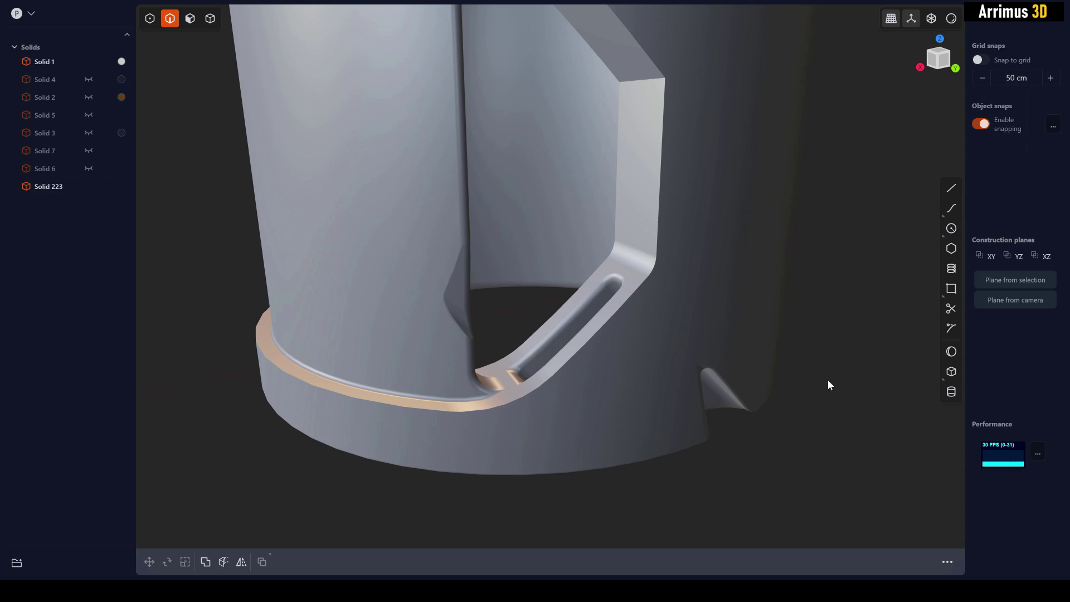